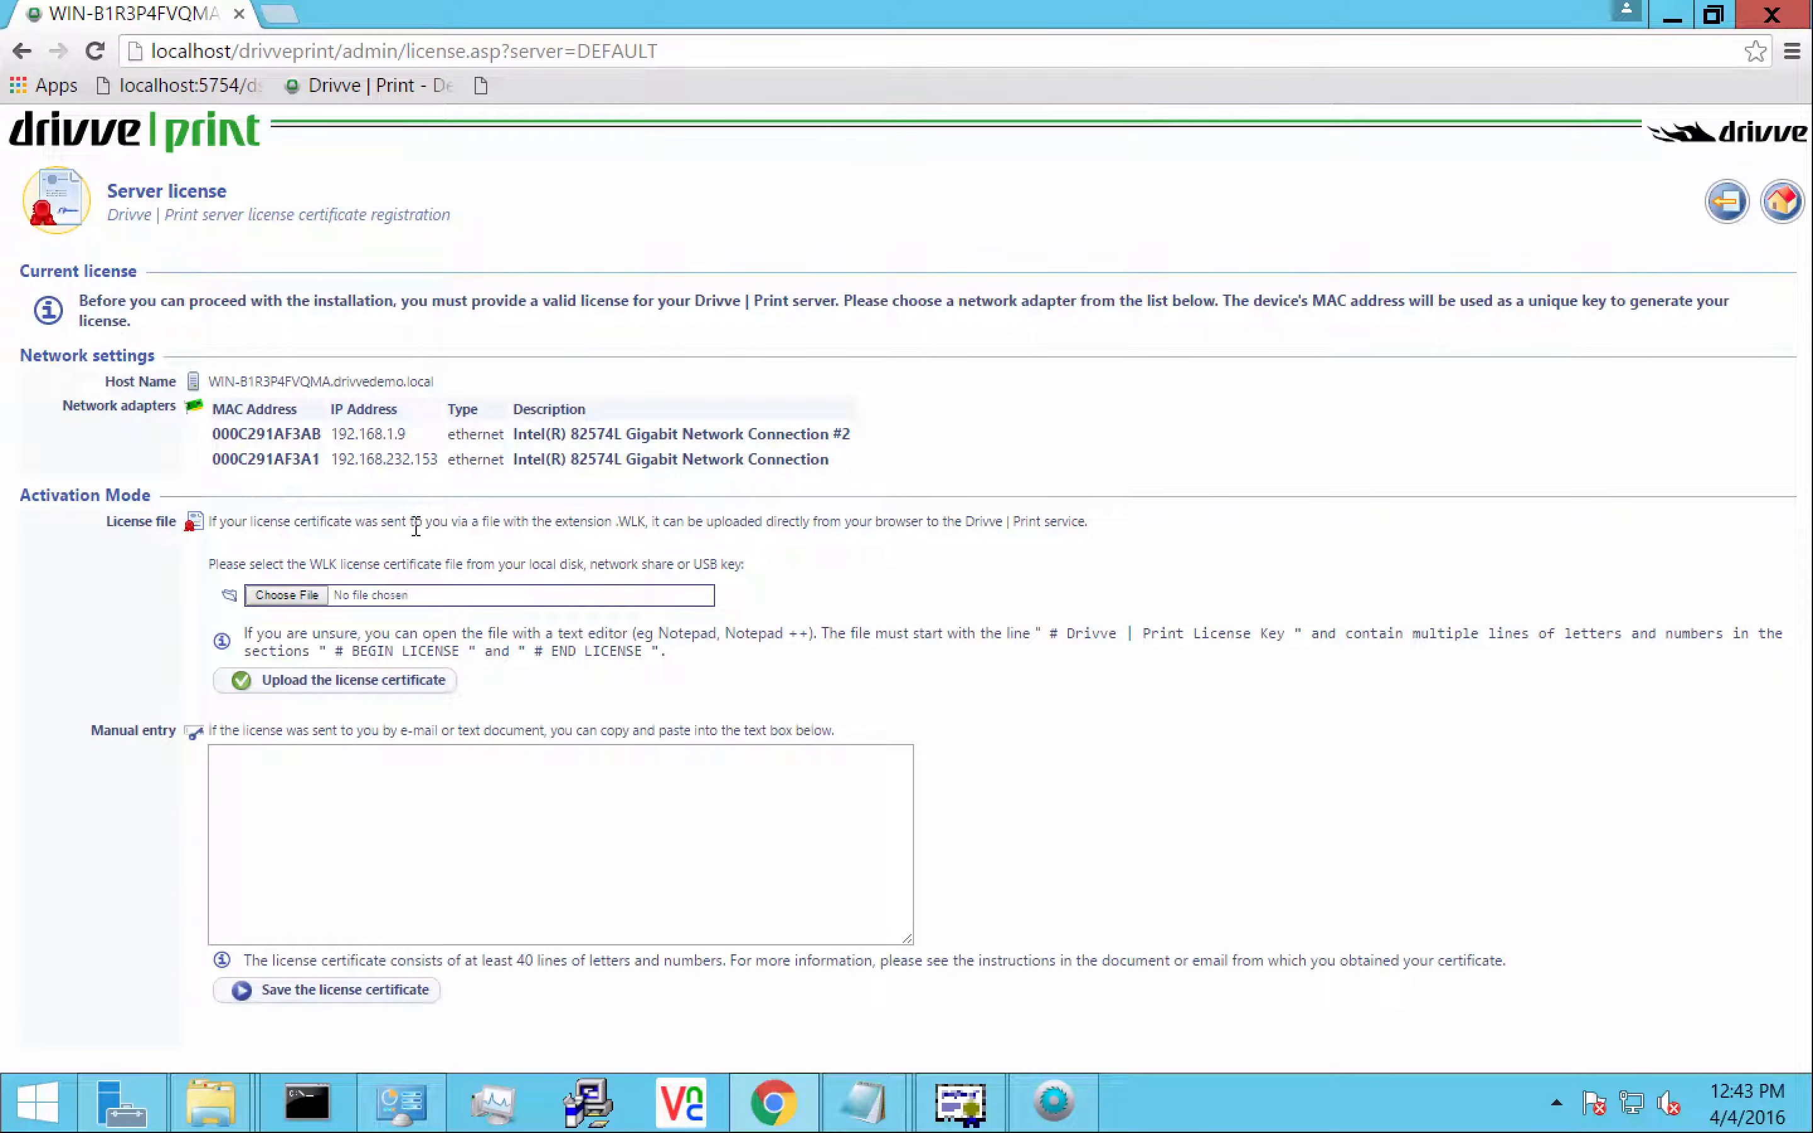
click(327, 793)
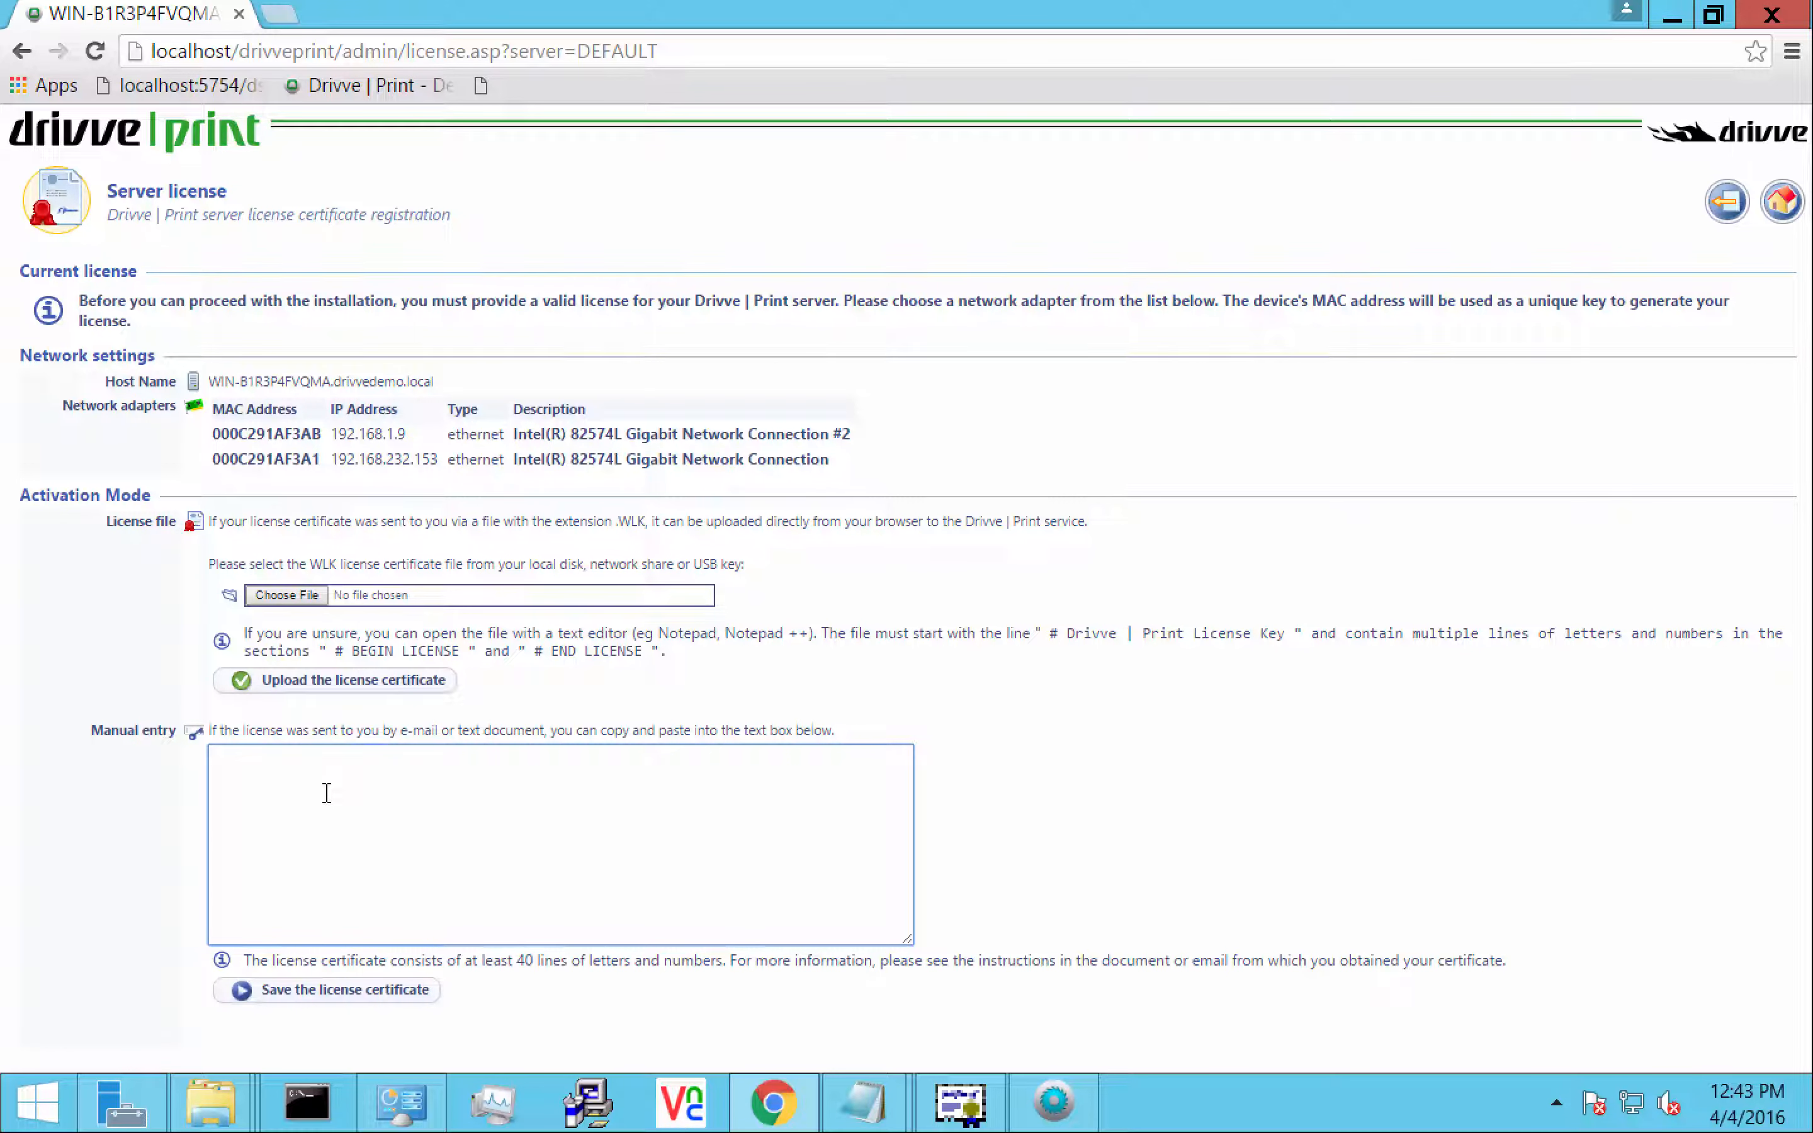
click(276, 452)
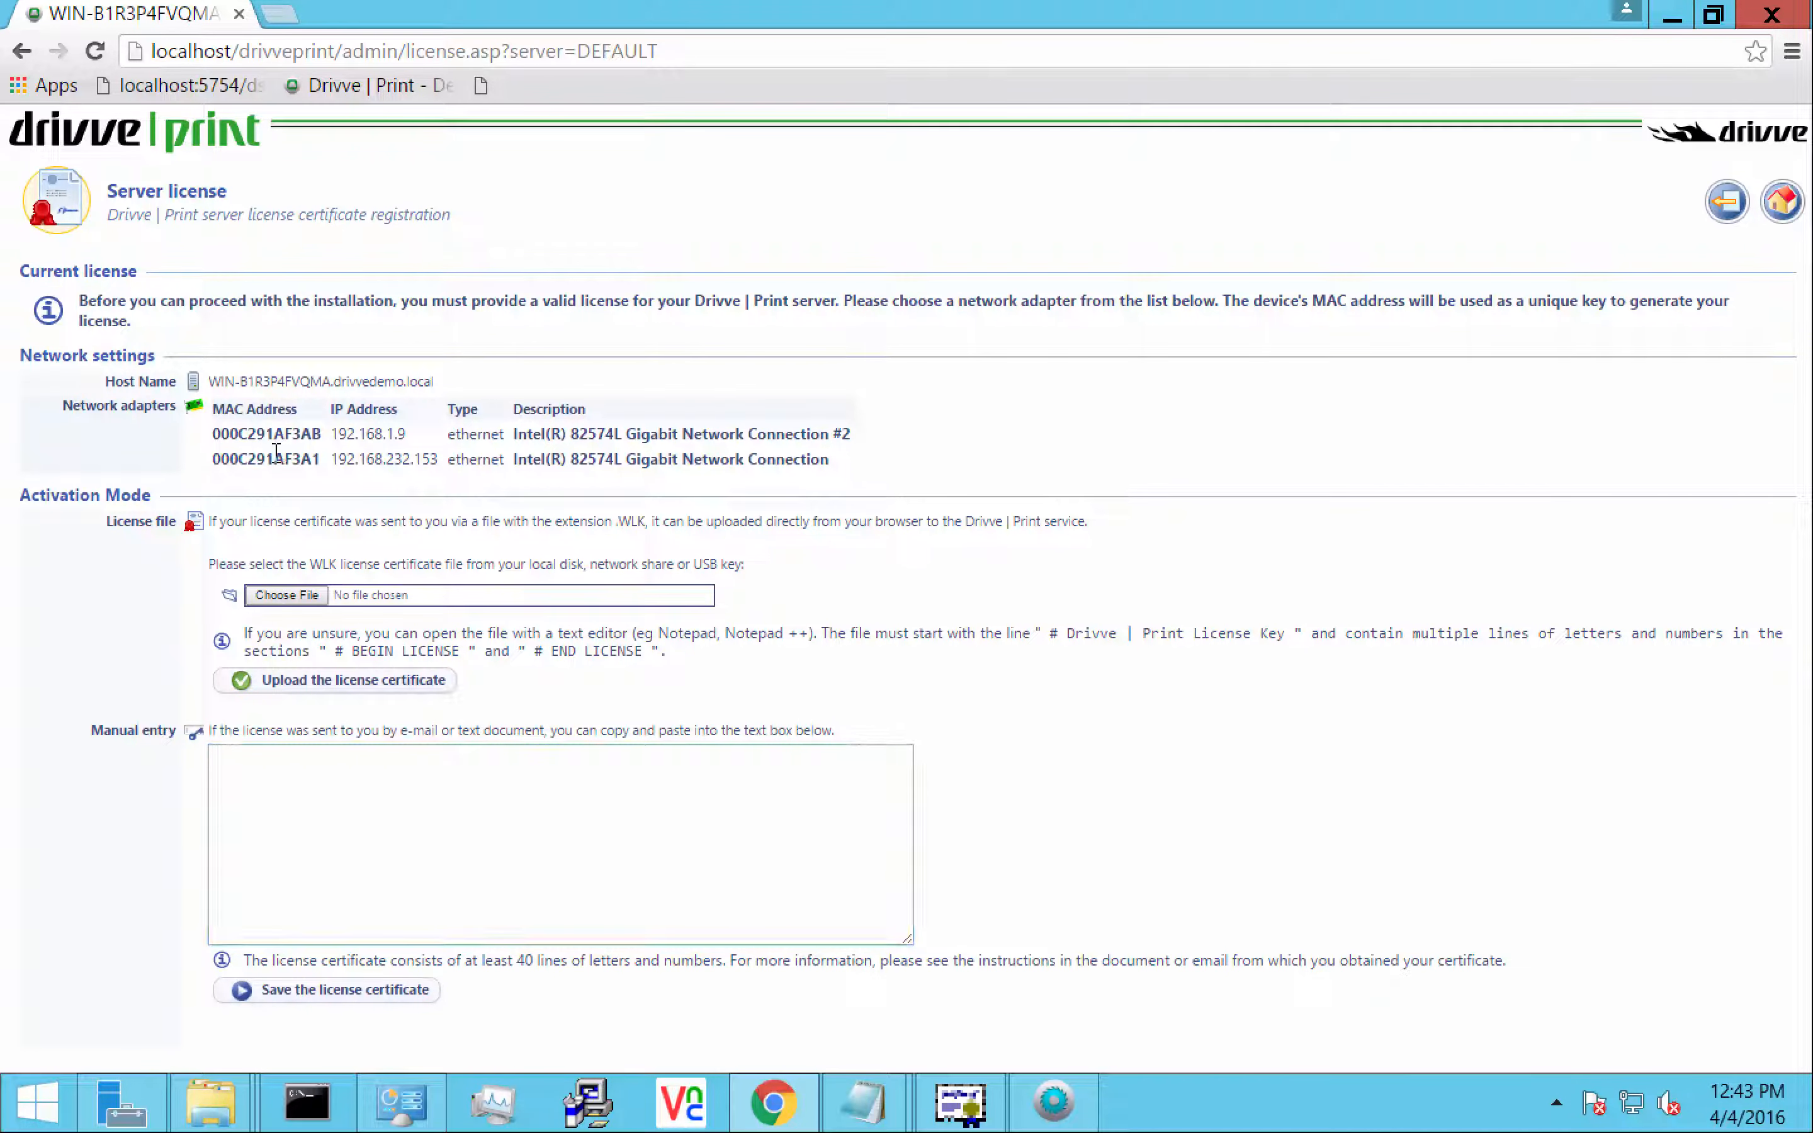
double_click(276, 452)
click(985, 438)
Choose "License- Drivve V5 - DEMO VM.wlk" from C:\Program Files\Drivve and upload it as the server's license certificate
click(300, 601)
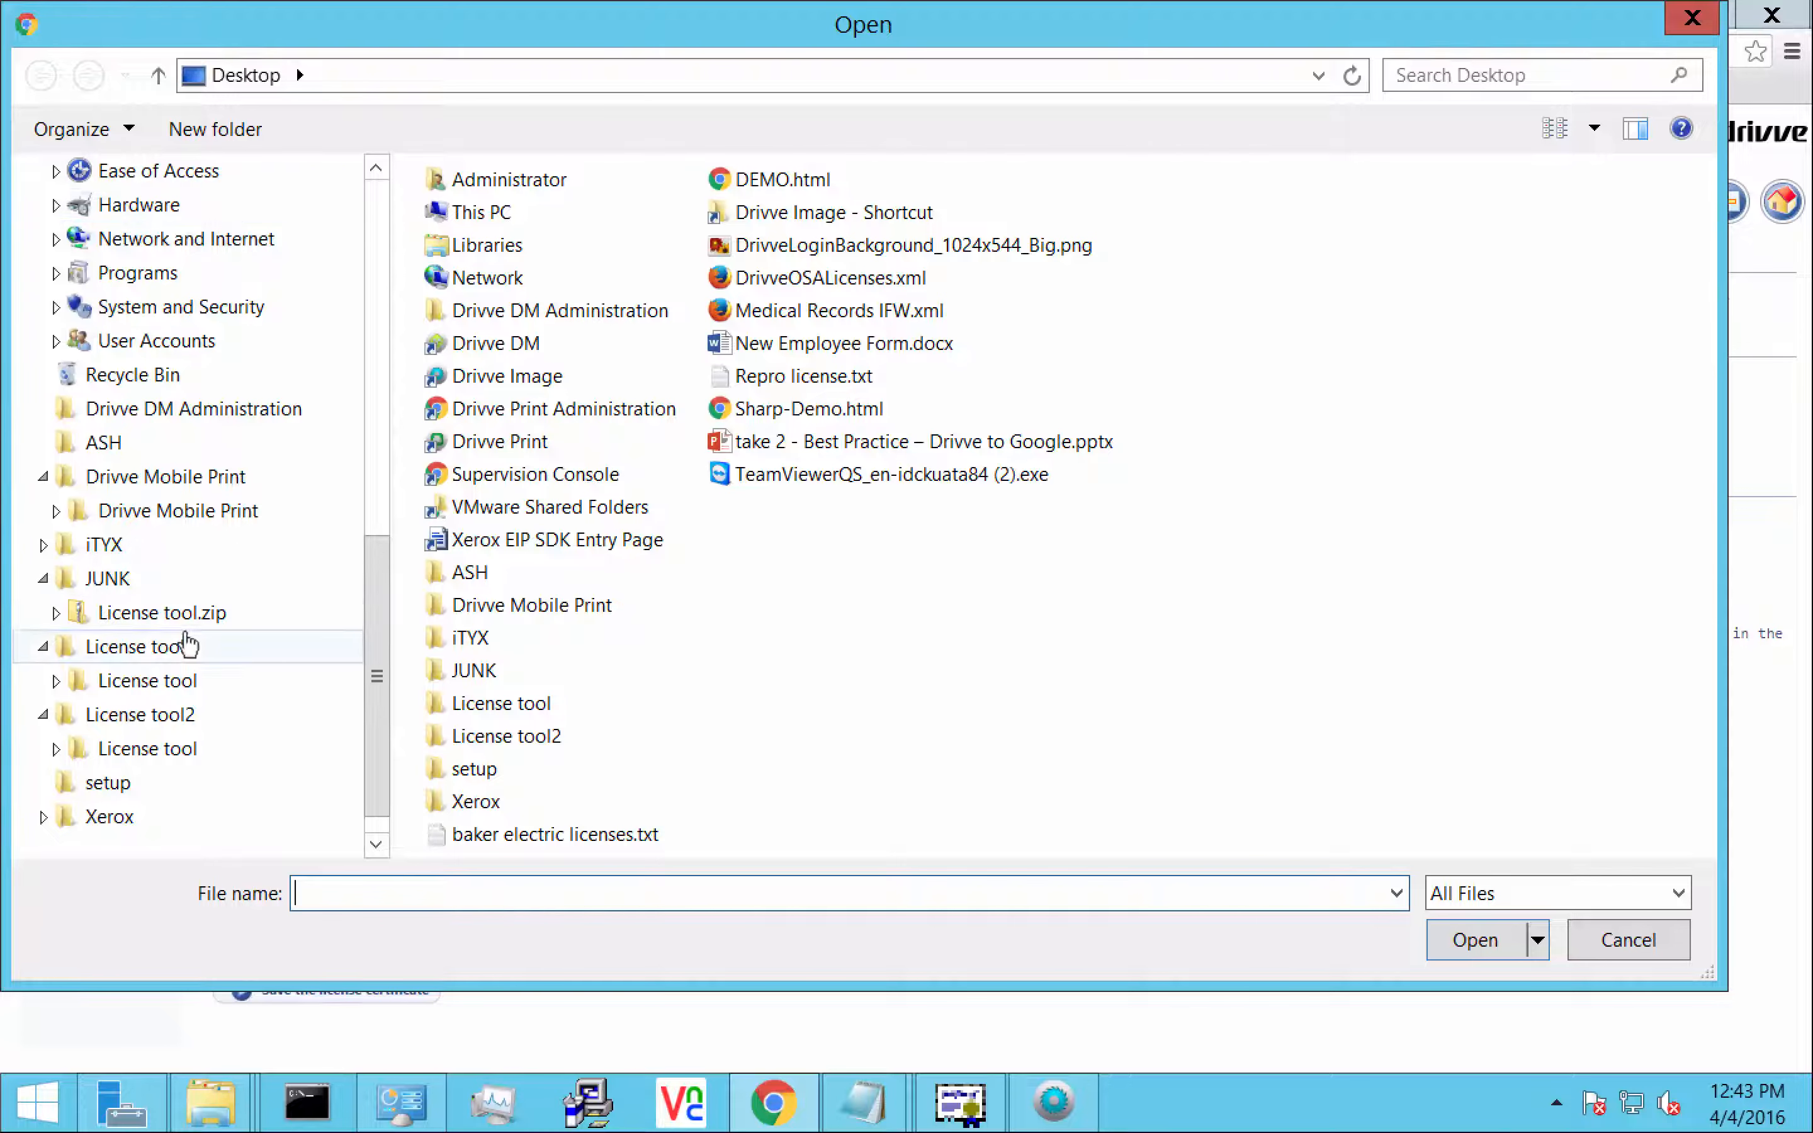
drag(372, 696, 382, 251)
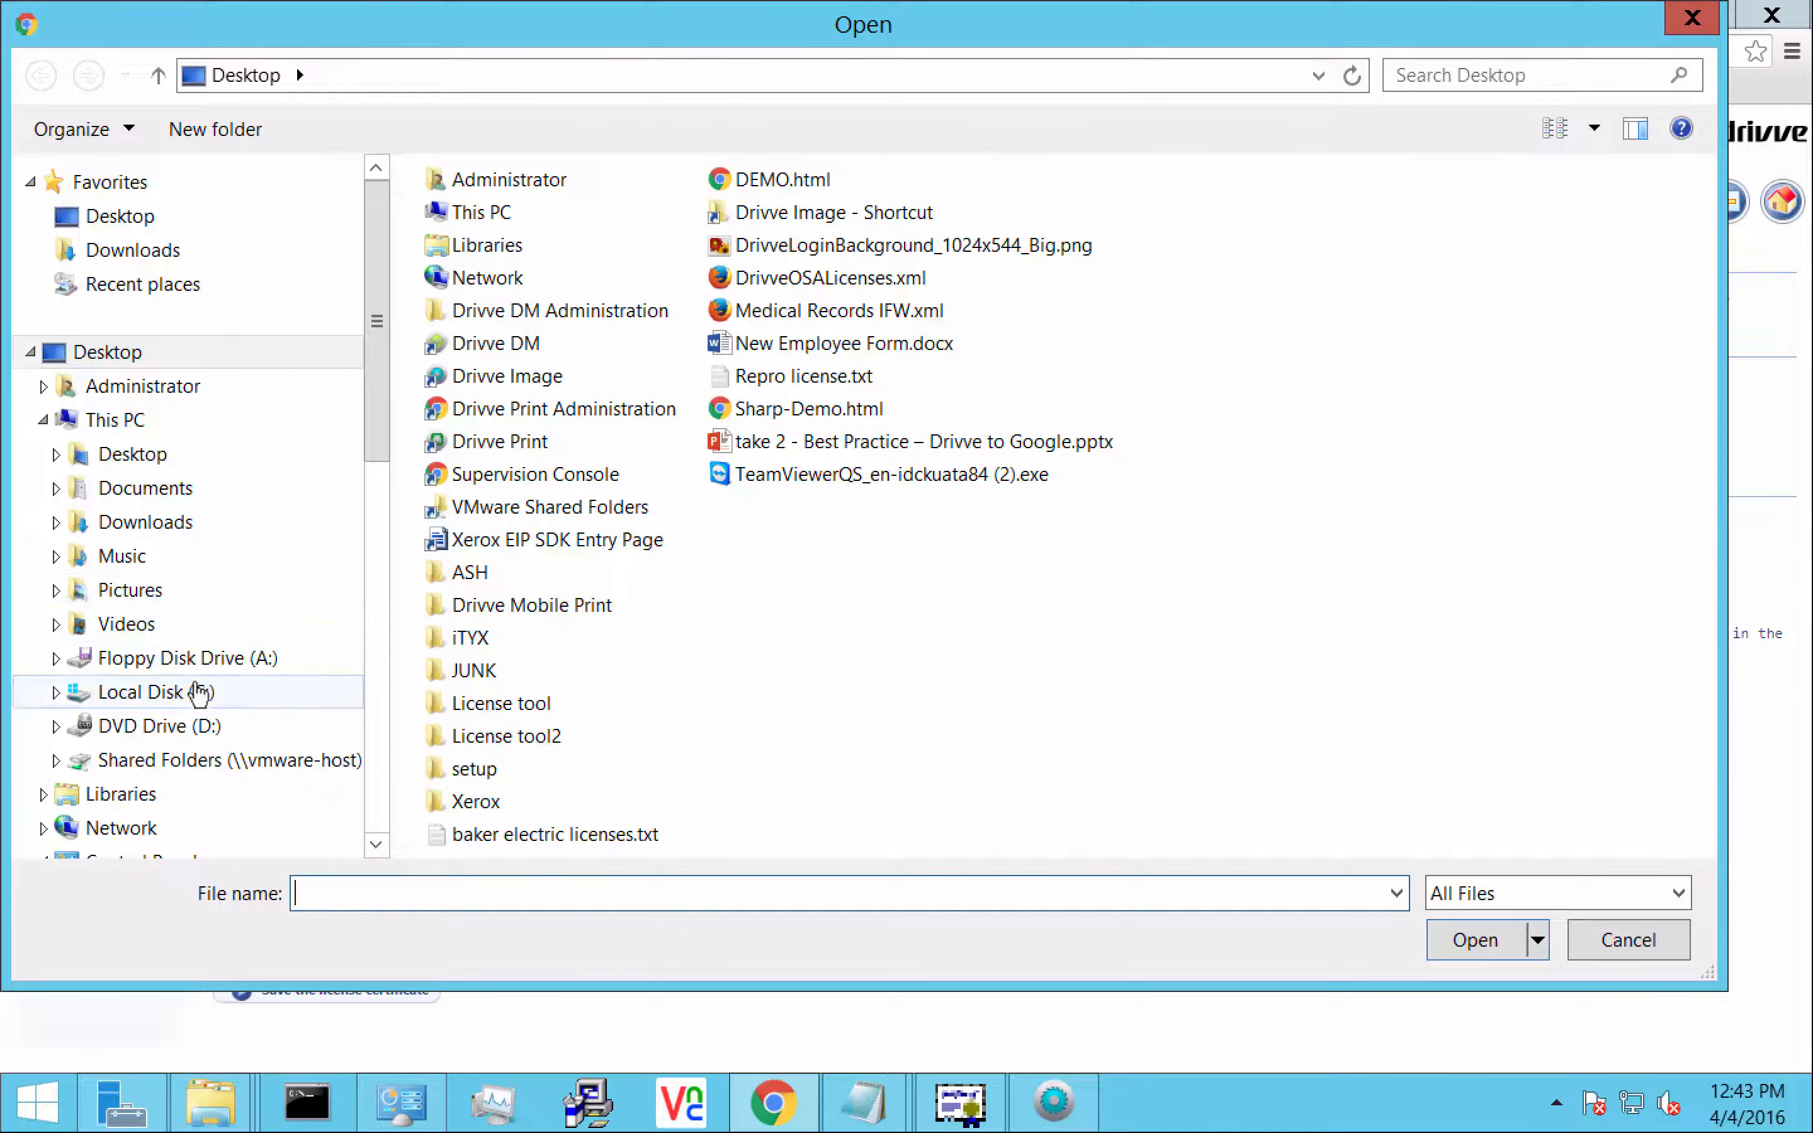
click(157, 692)
double_click(517, 460)
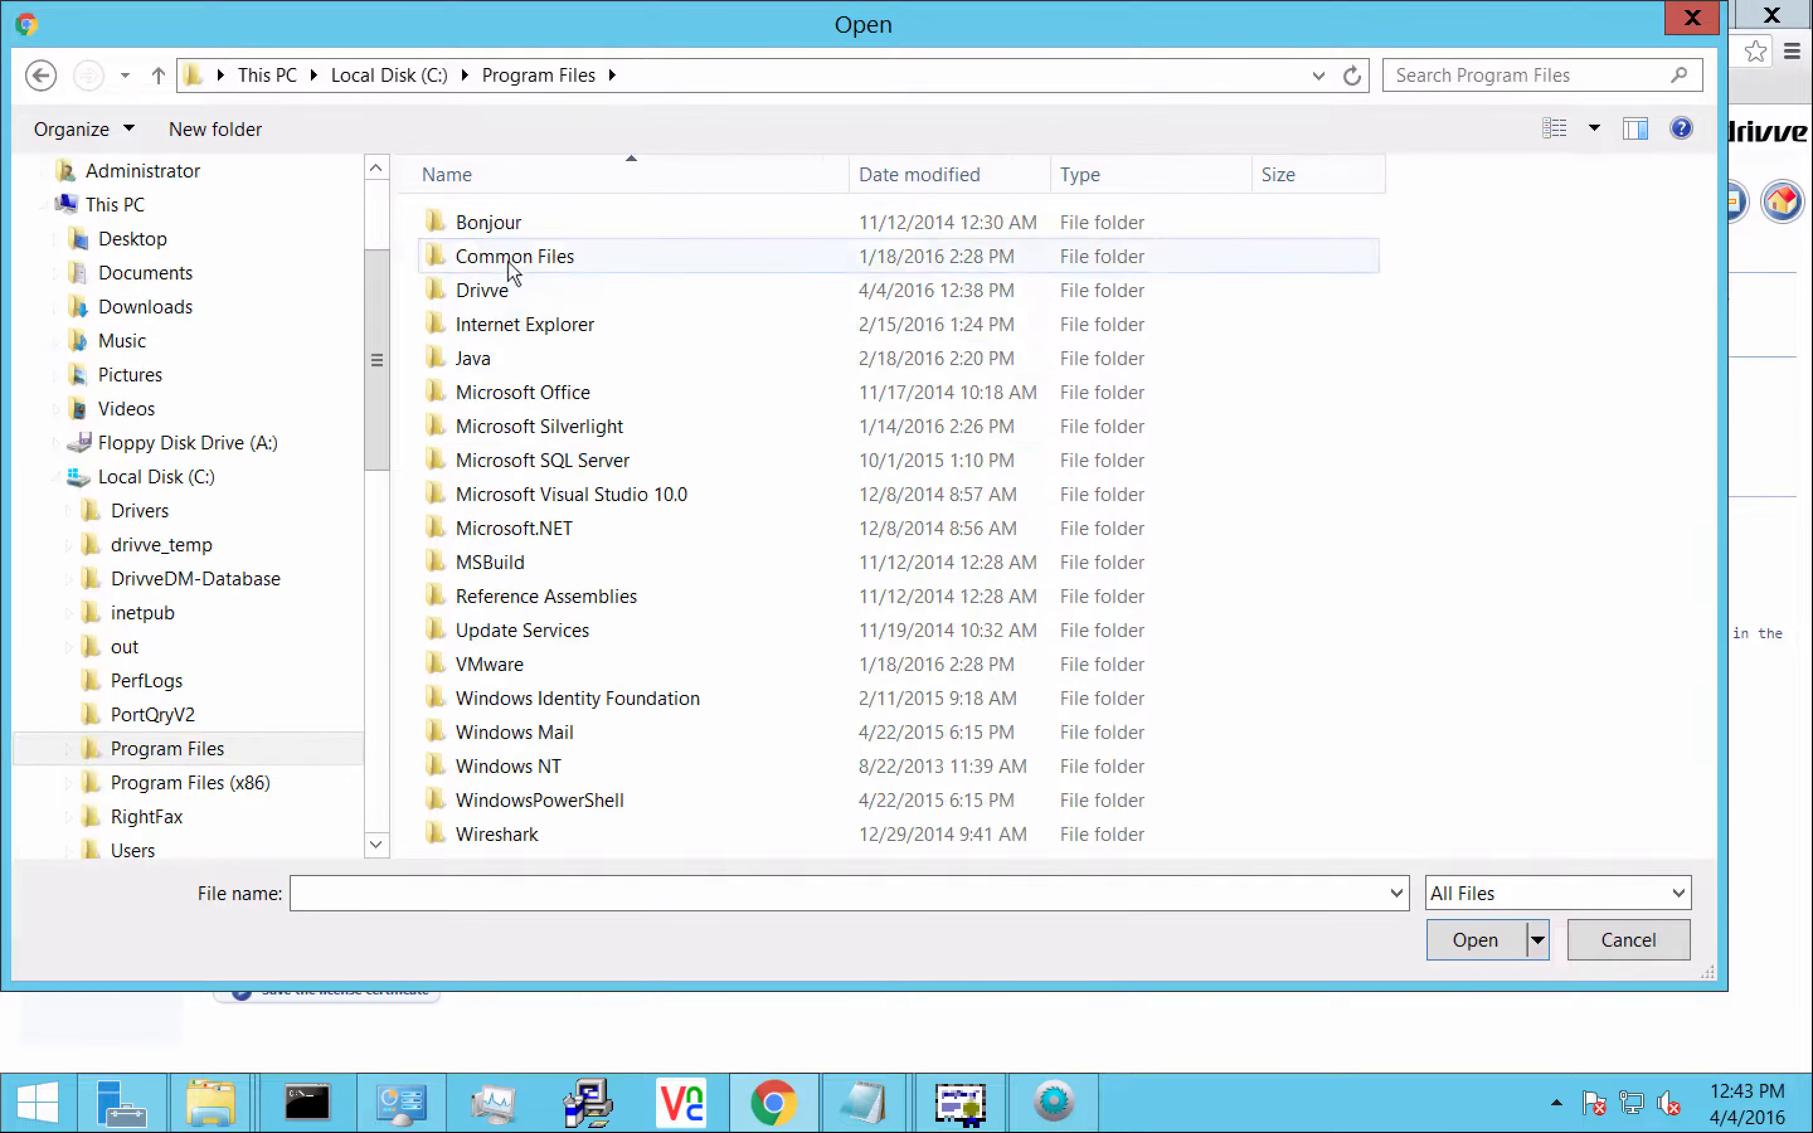
click(494, 291)
double_click(504, 295)
click(611, 394)
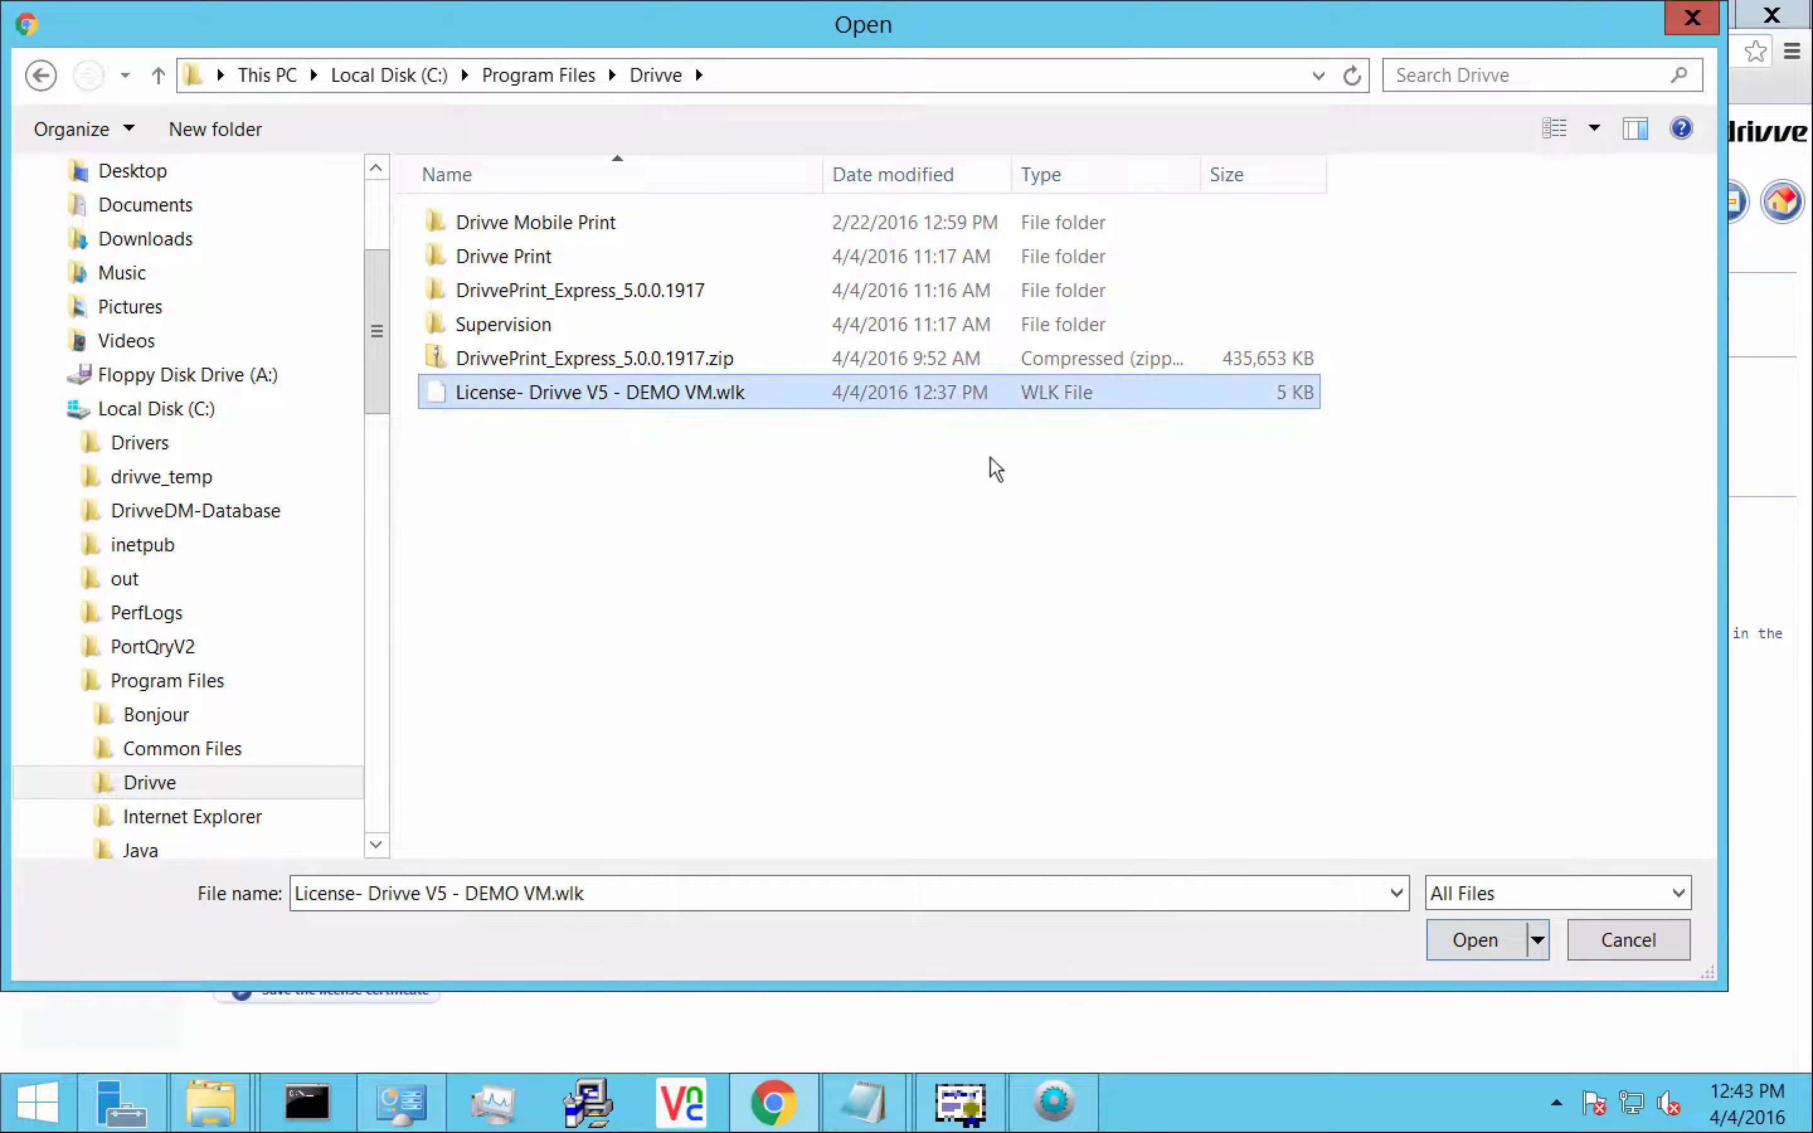
click(1465, 941)
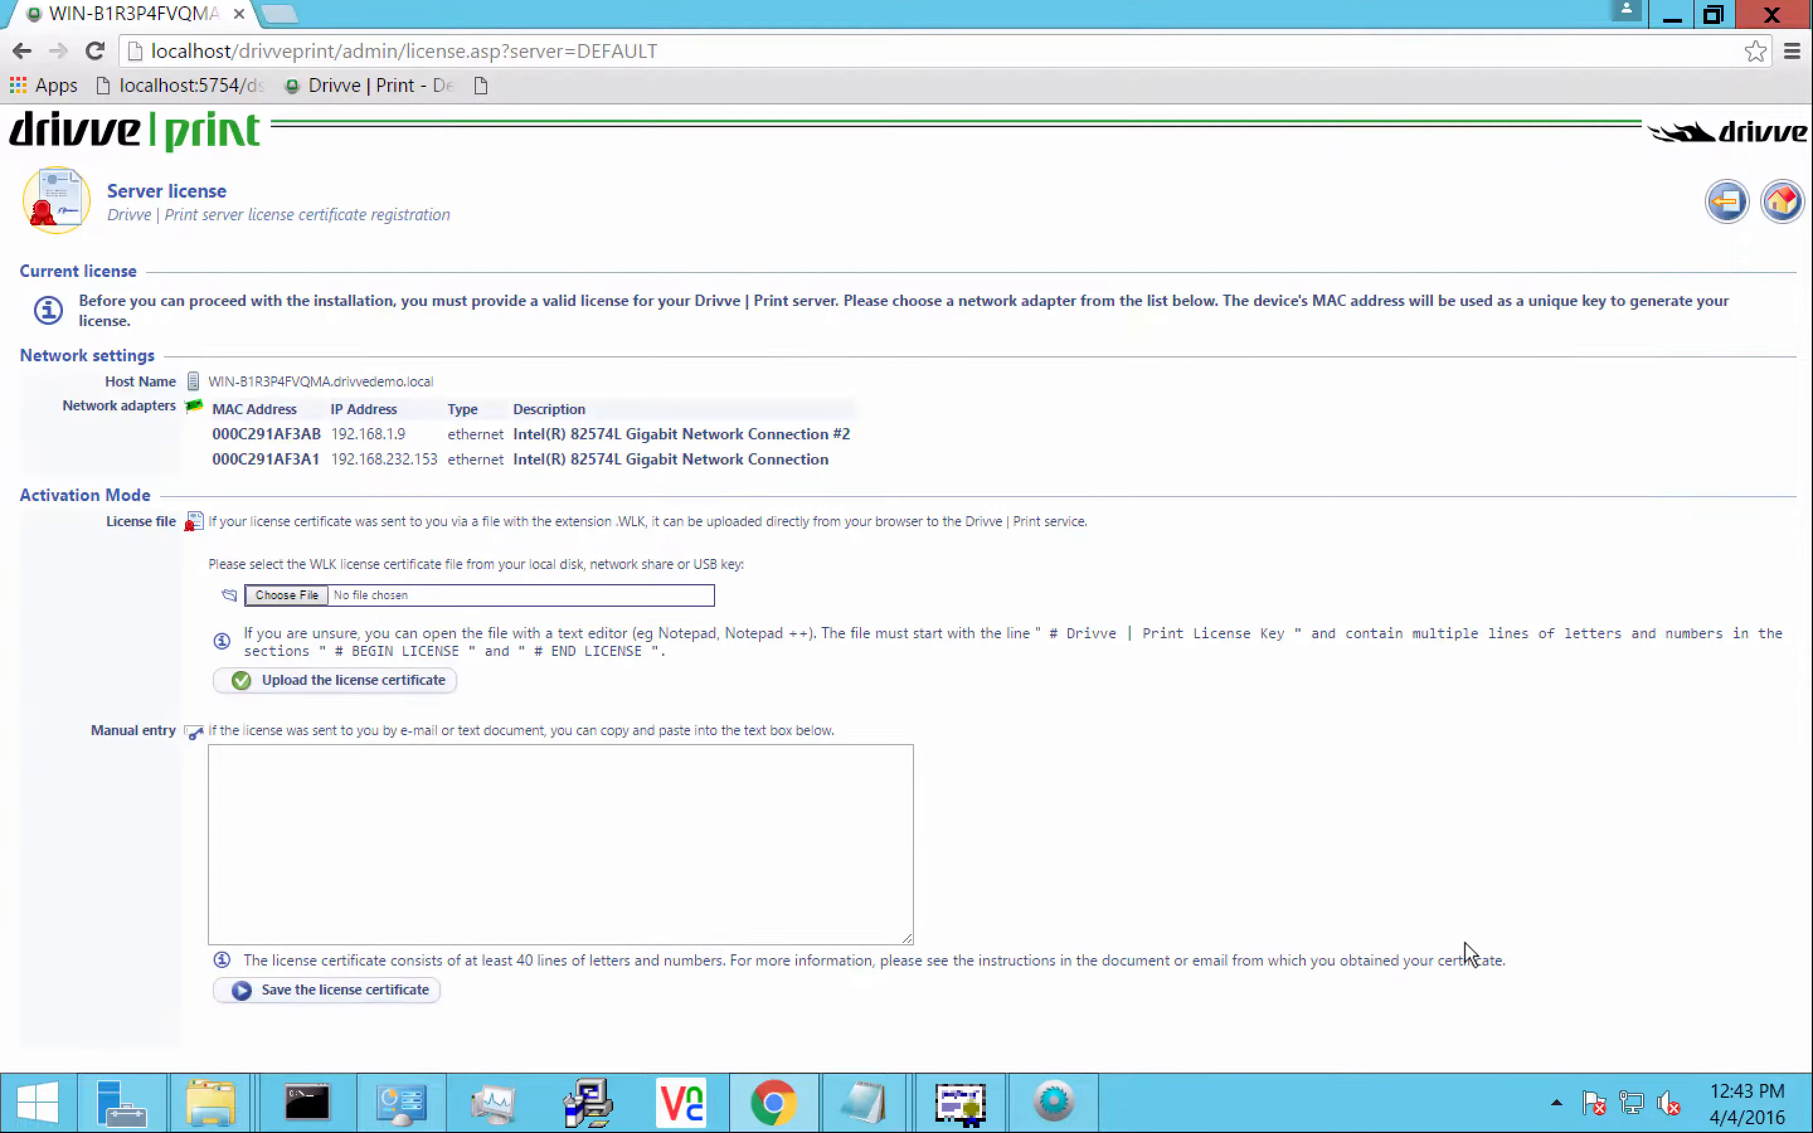
click(362, 679)
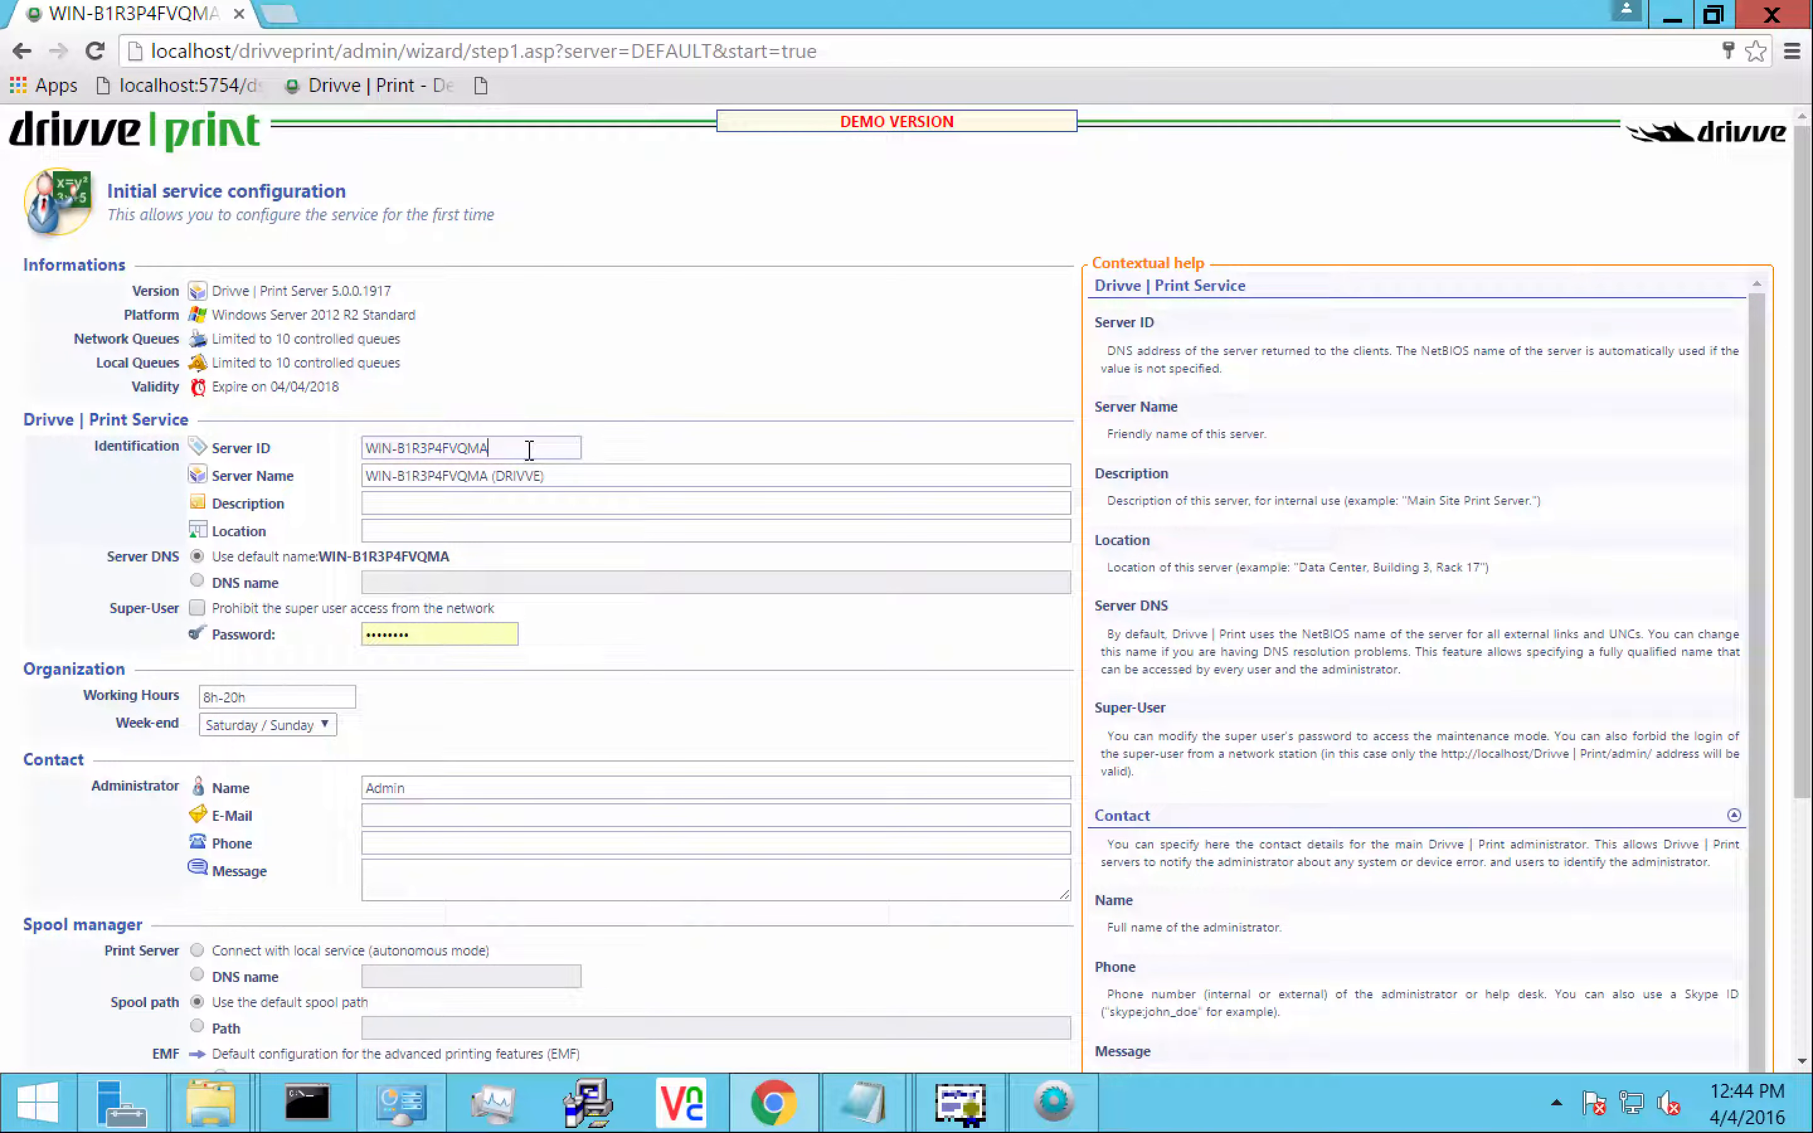
Enter the super-user password, prohibit super user access from the network, and continue to the currency and notification settings
drag(537, 450, 340, 437)
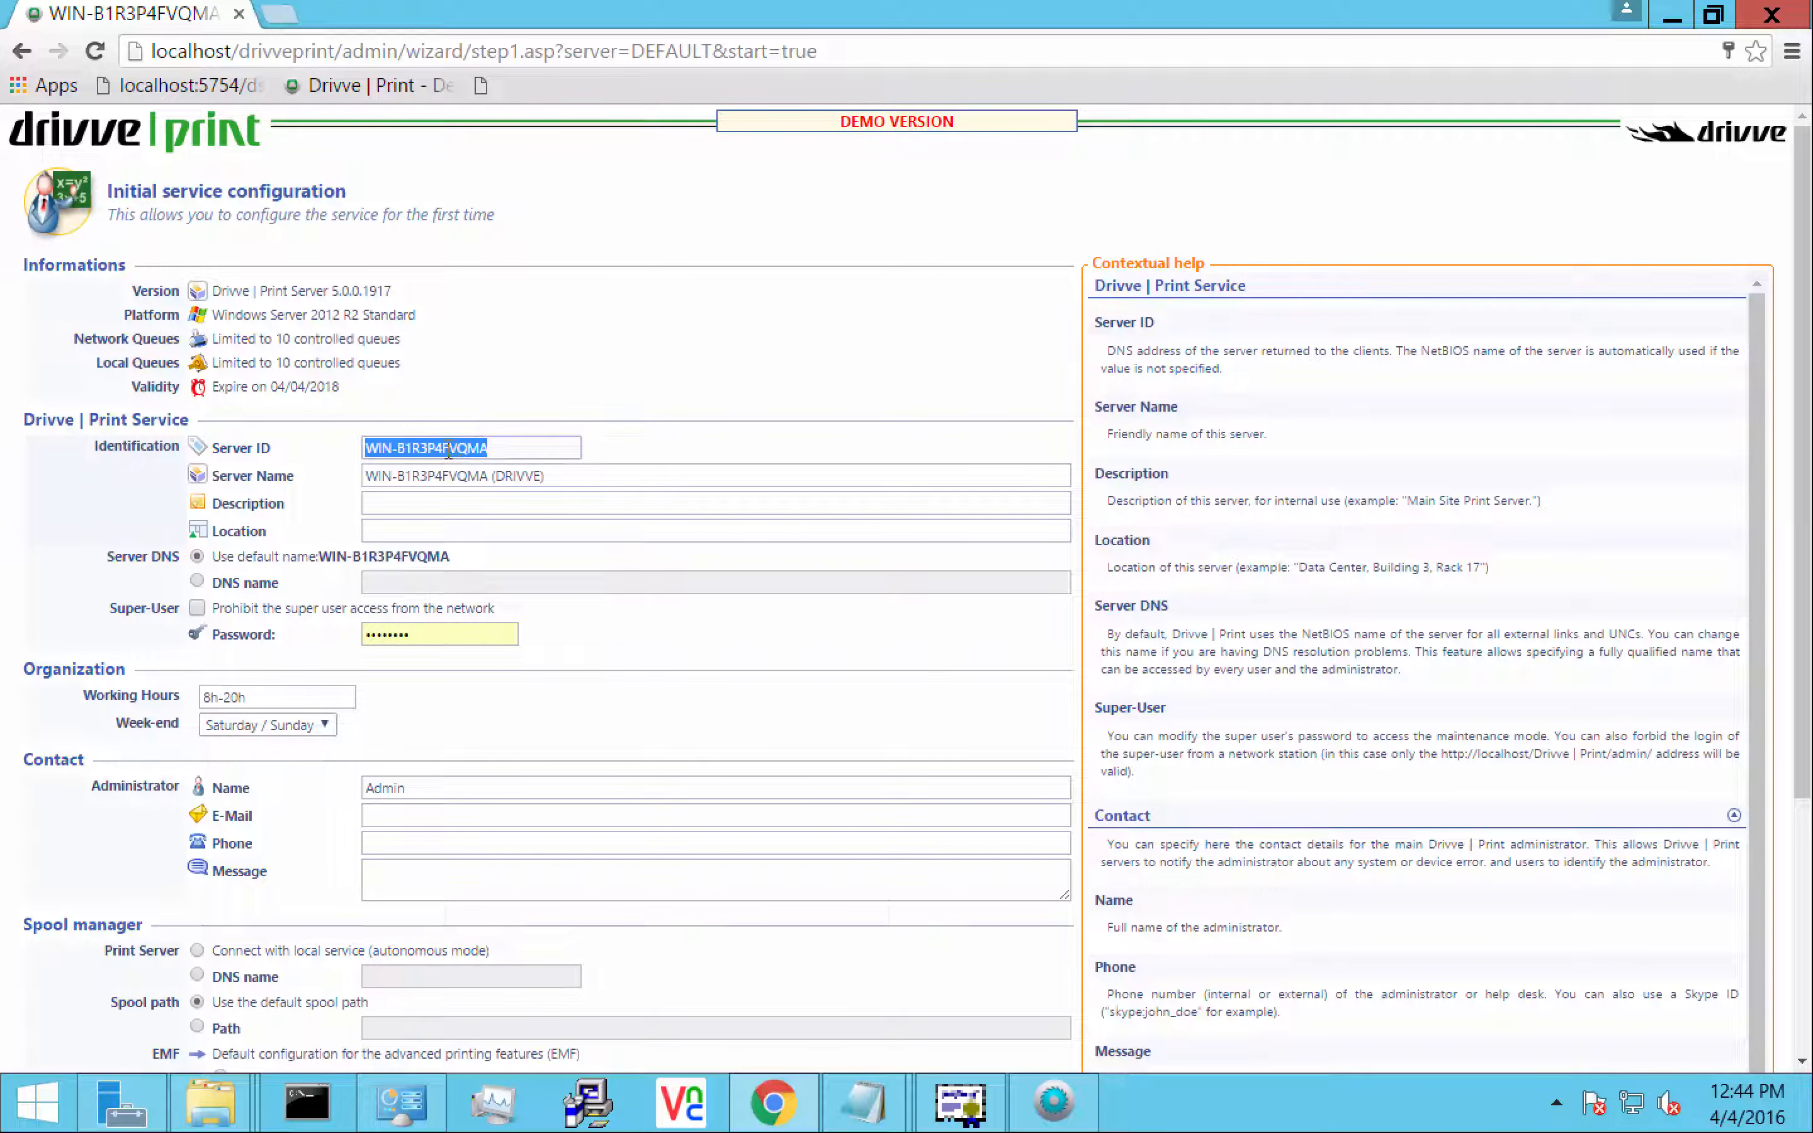
click(426, 636)
double_click(427, 638)
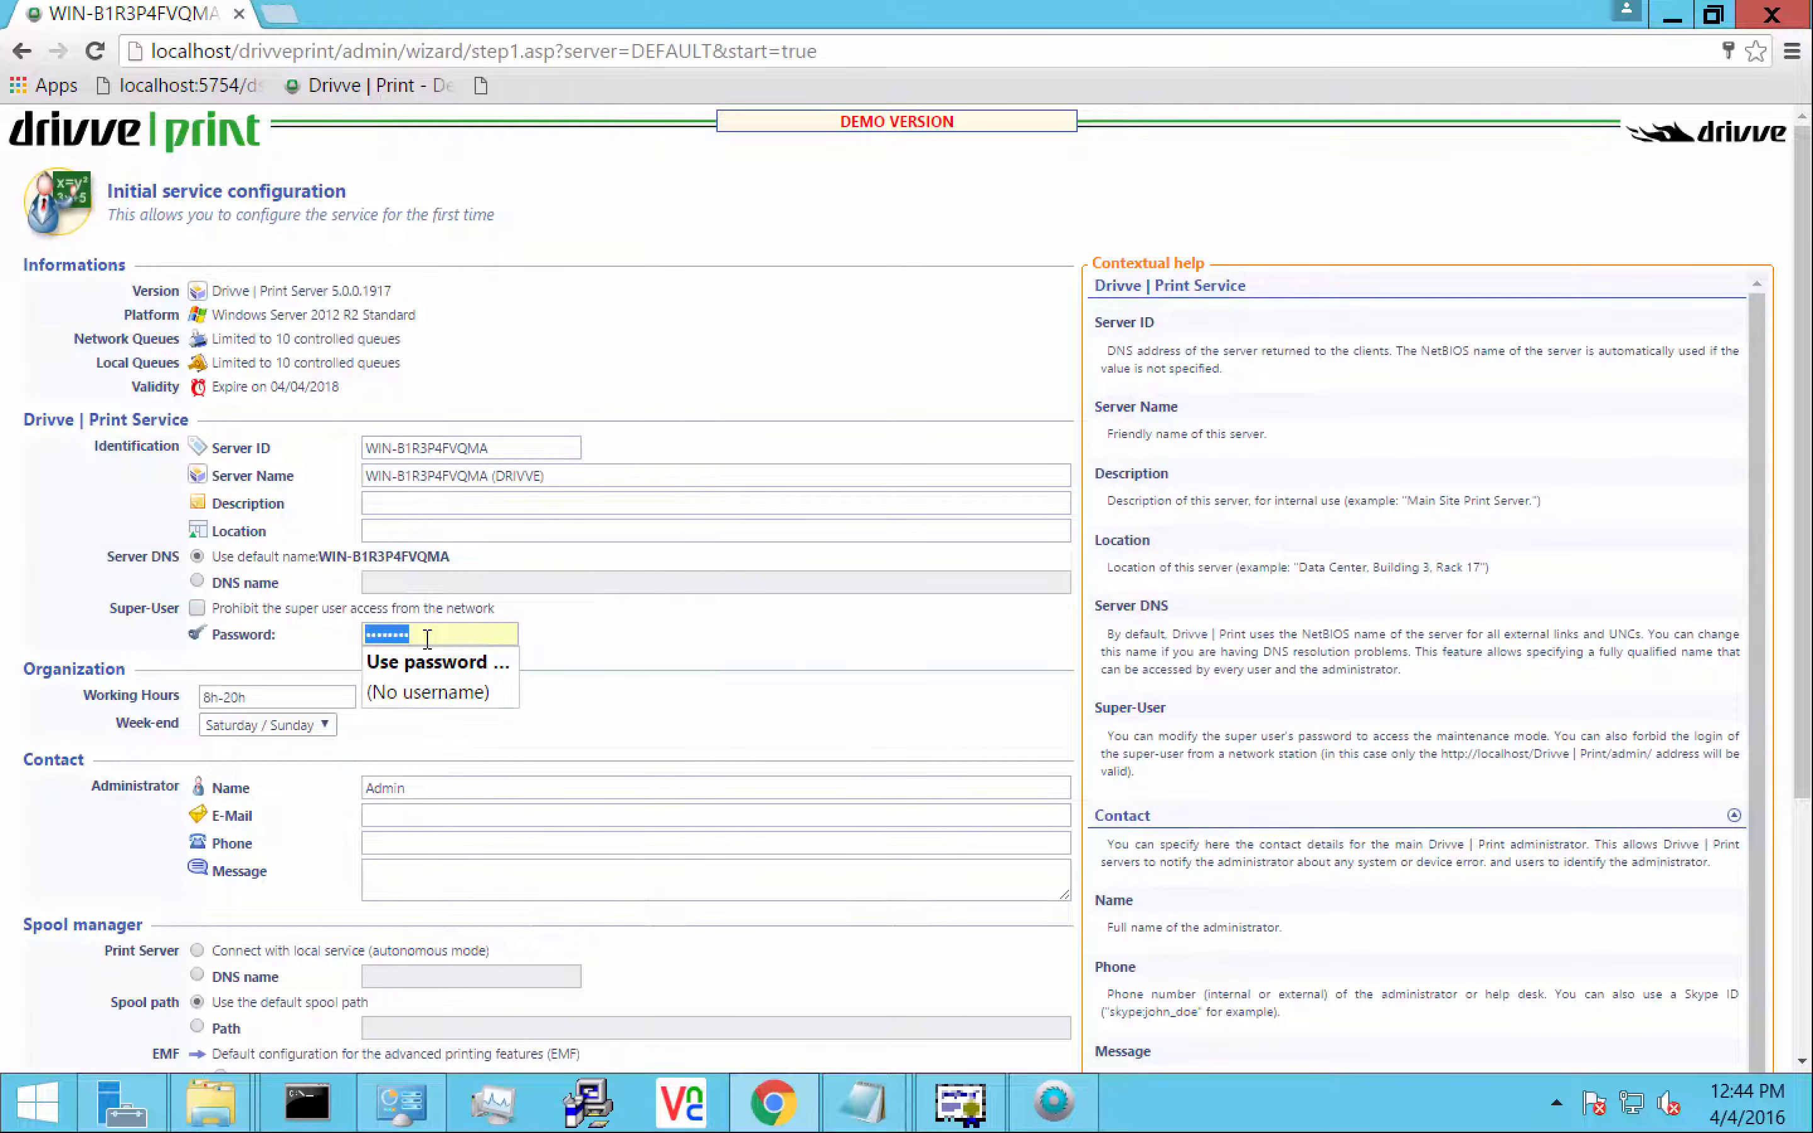
text(********)
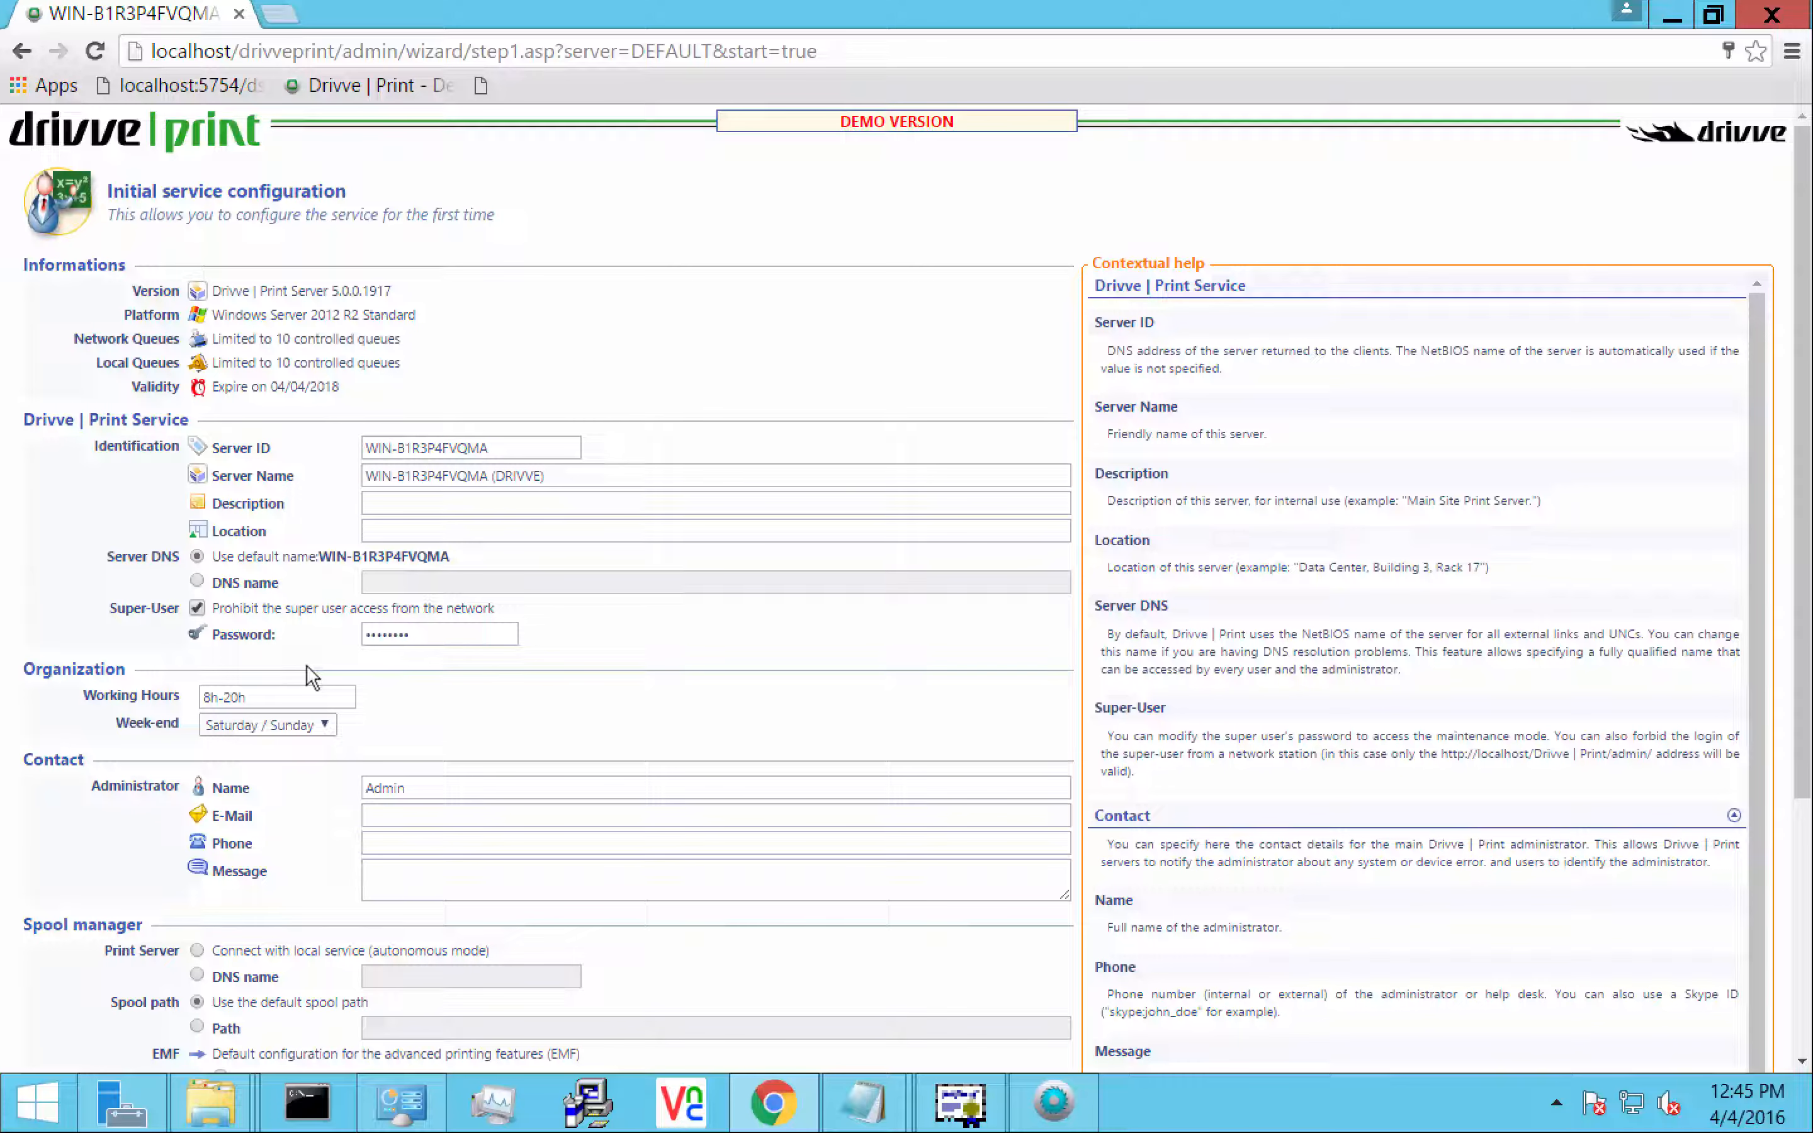
scroll(306, 665, down, 4)
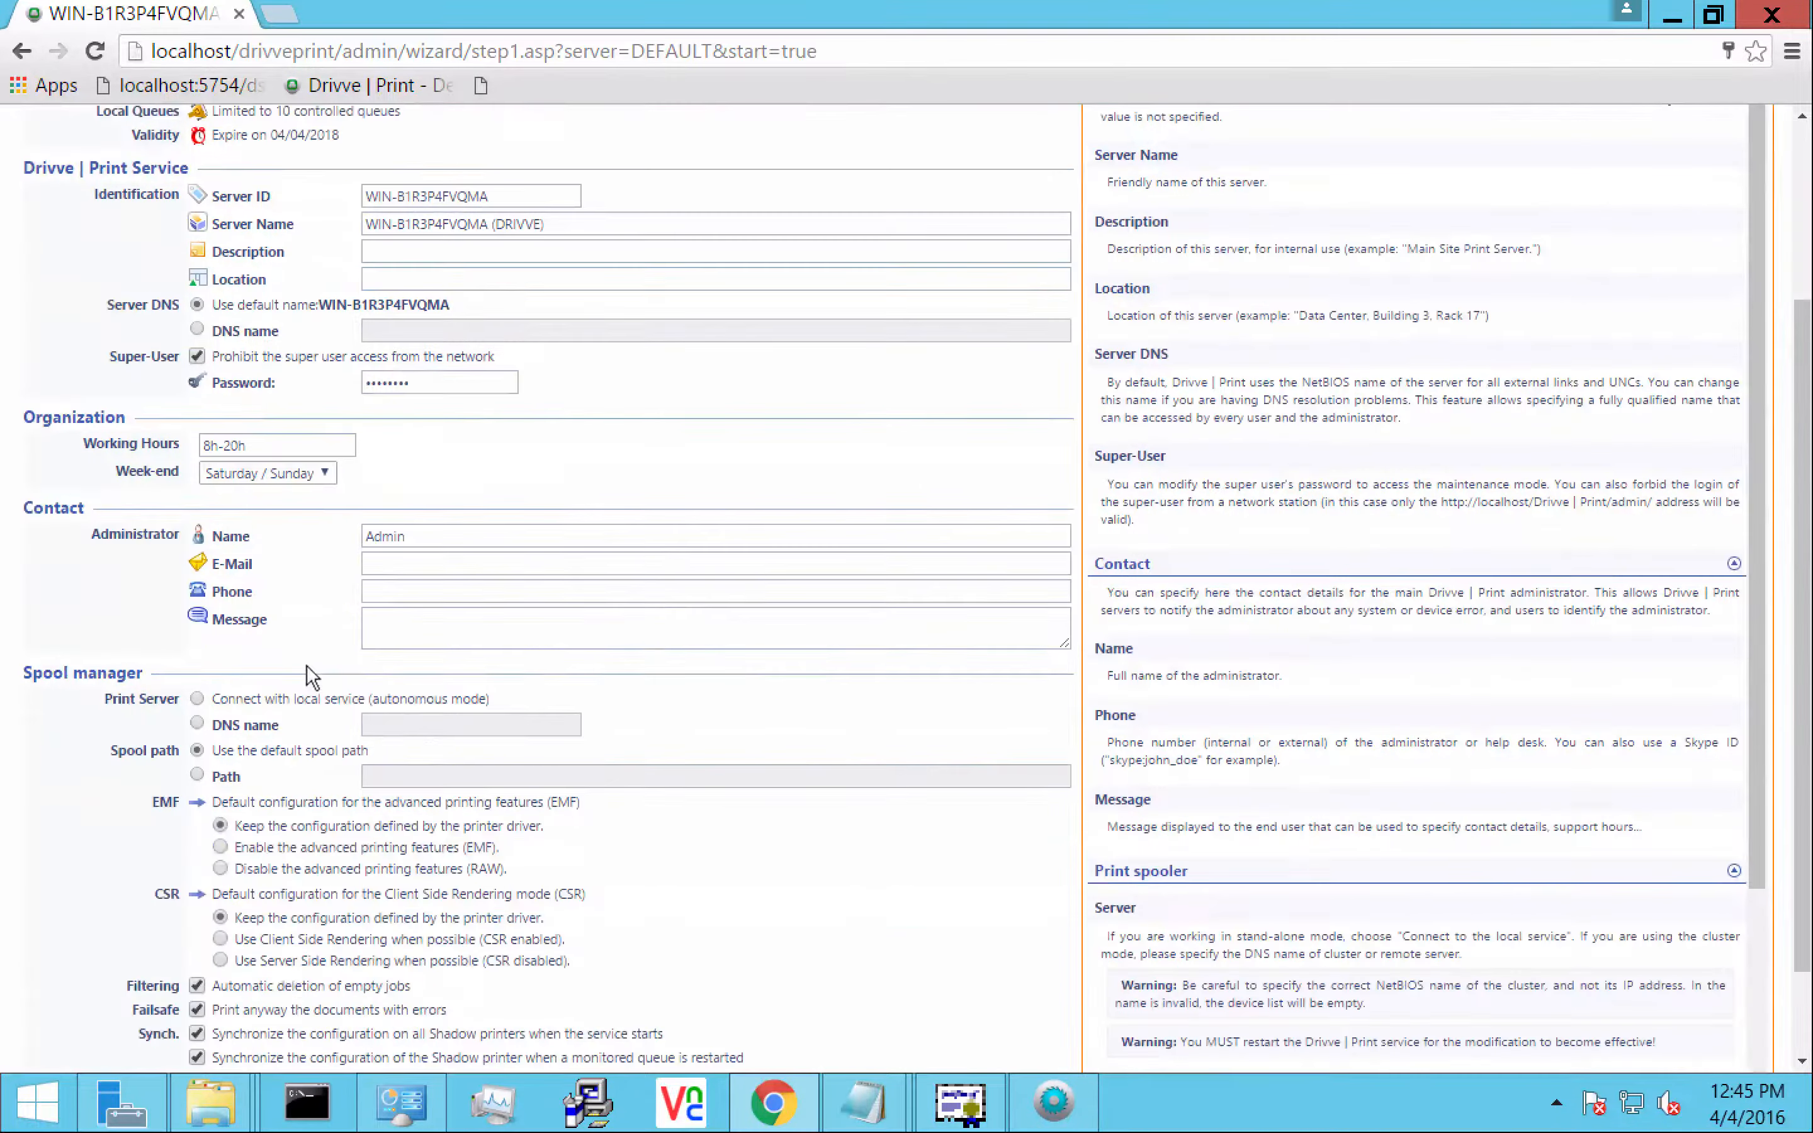
scroll(491, 570, down, 1)
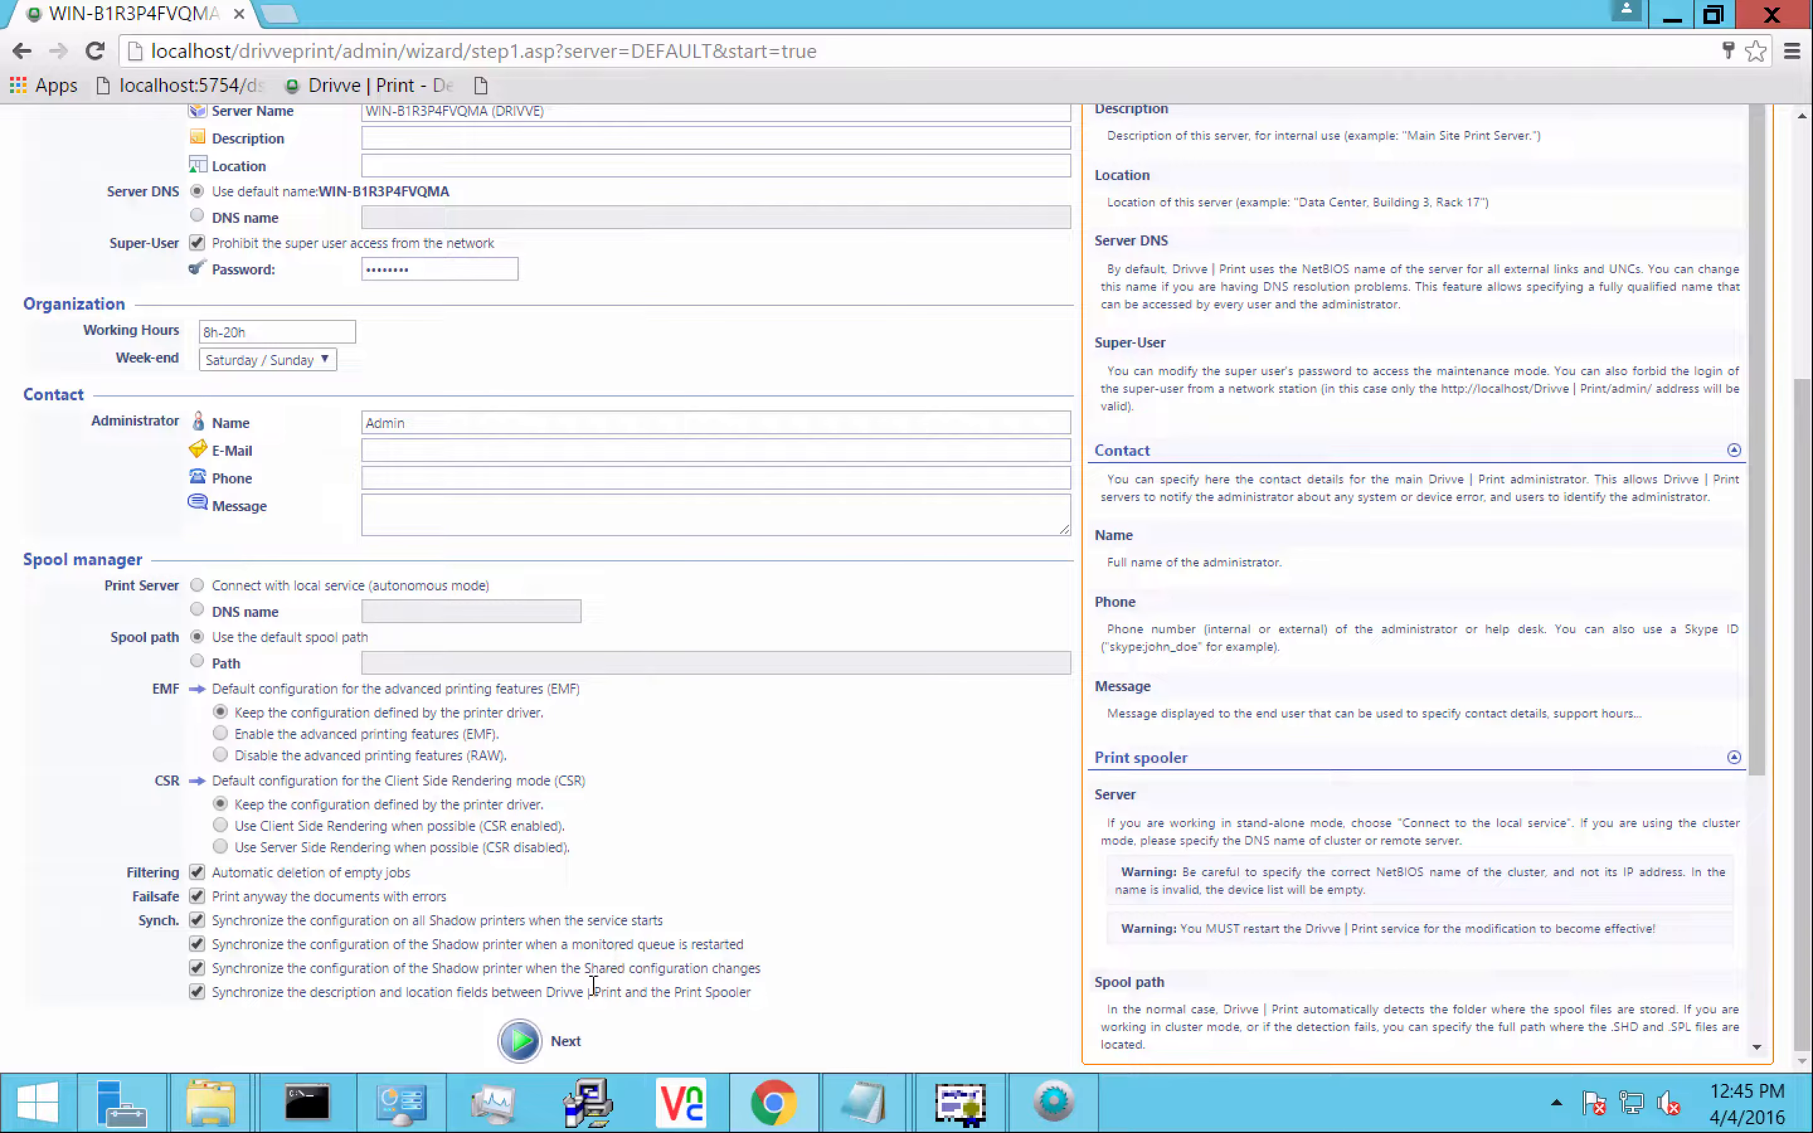
click(522, 1053)
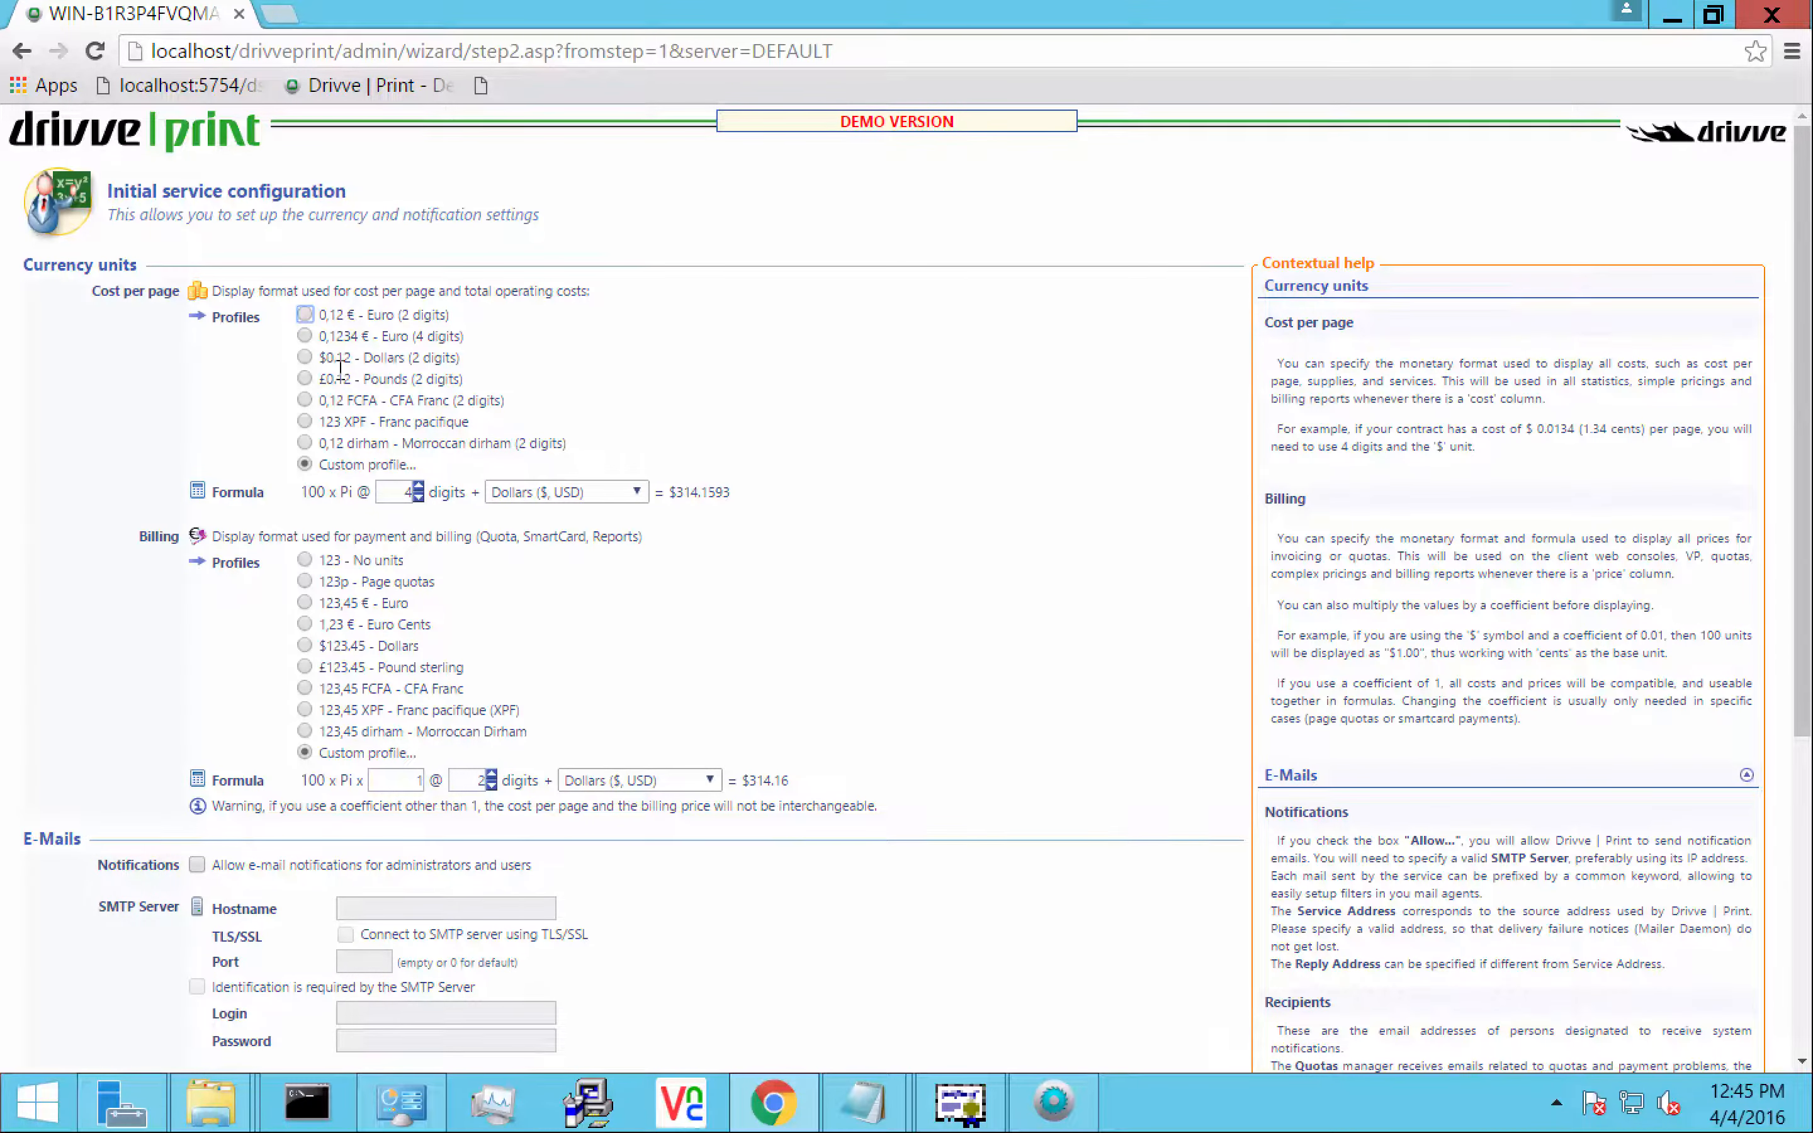
Set the cost-per-page format to $0.12 - Dollars (2 digits) and the billing format to $123.45 - Dollars
click(303, 359)
click(306, 646)
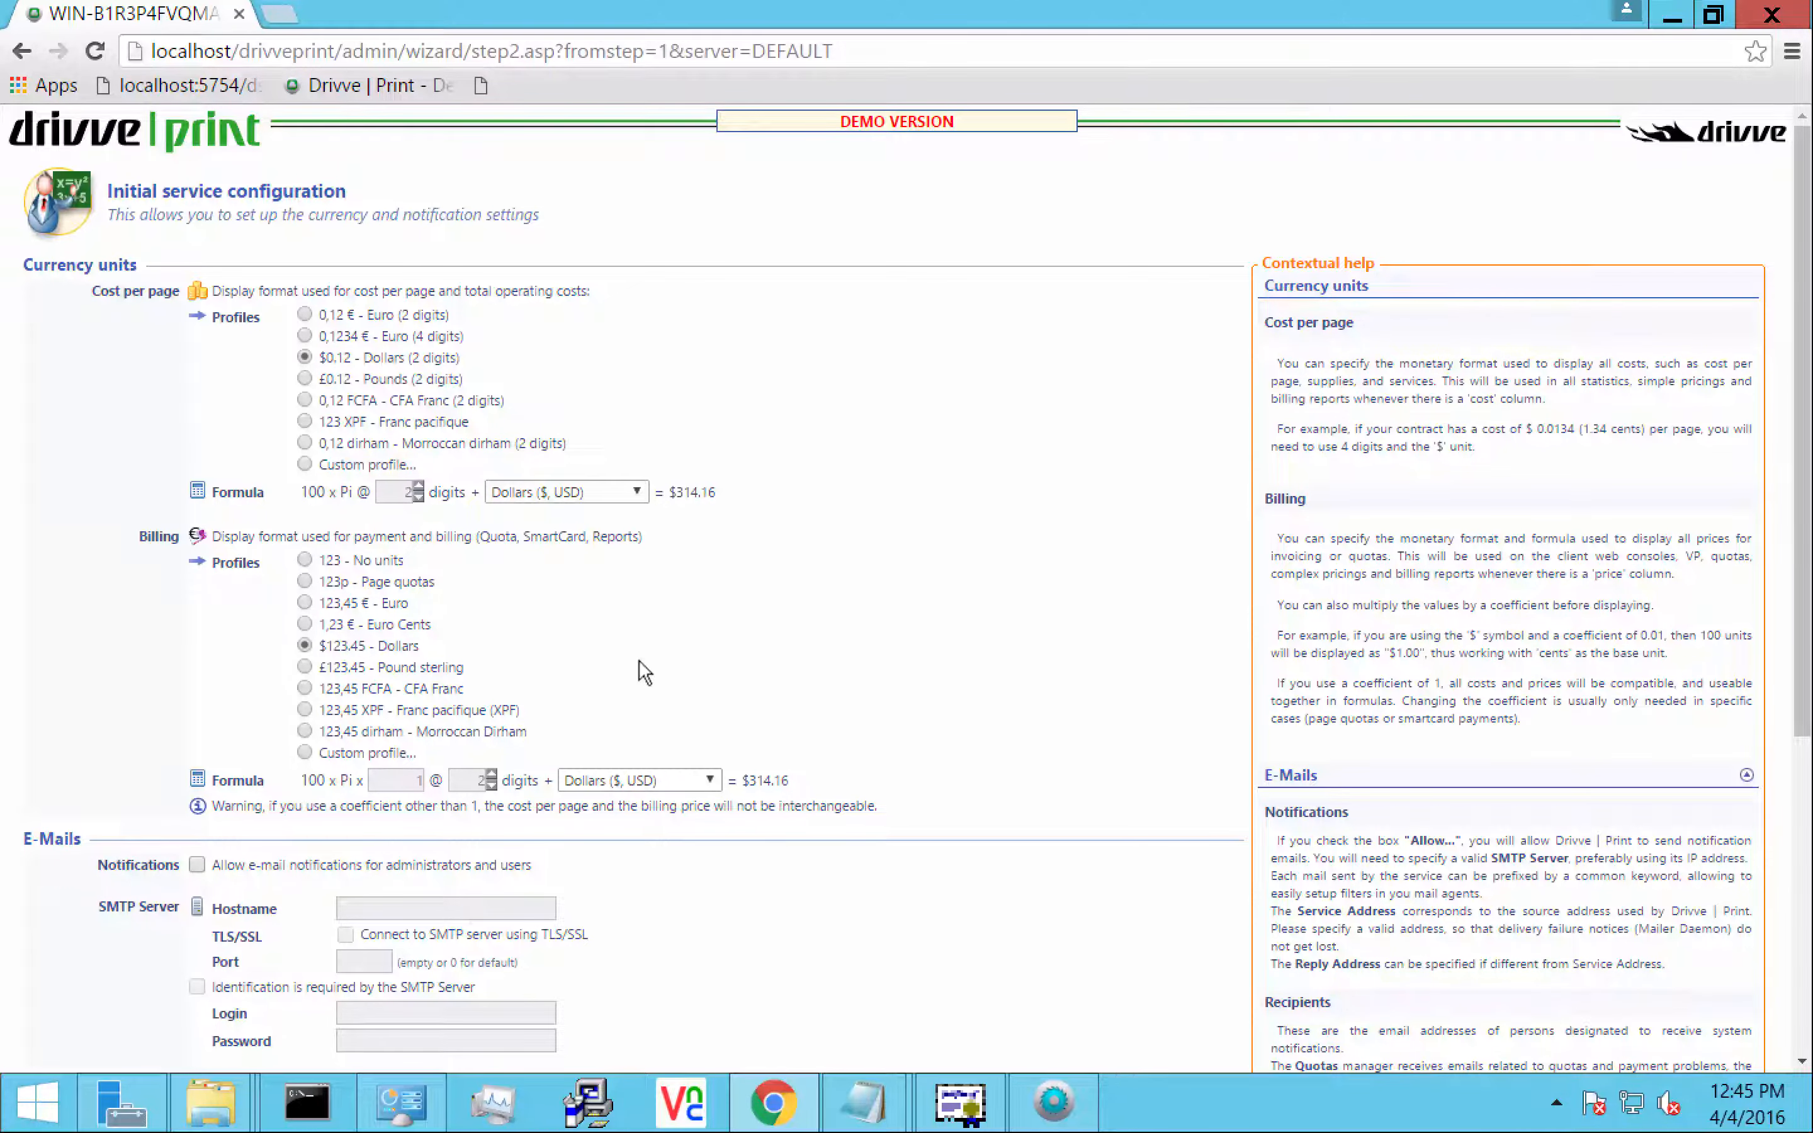
scroll(644, 672, down, 5)
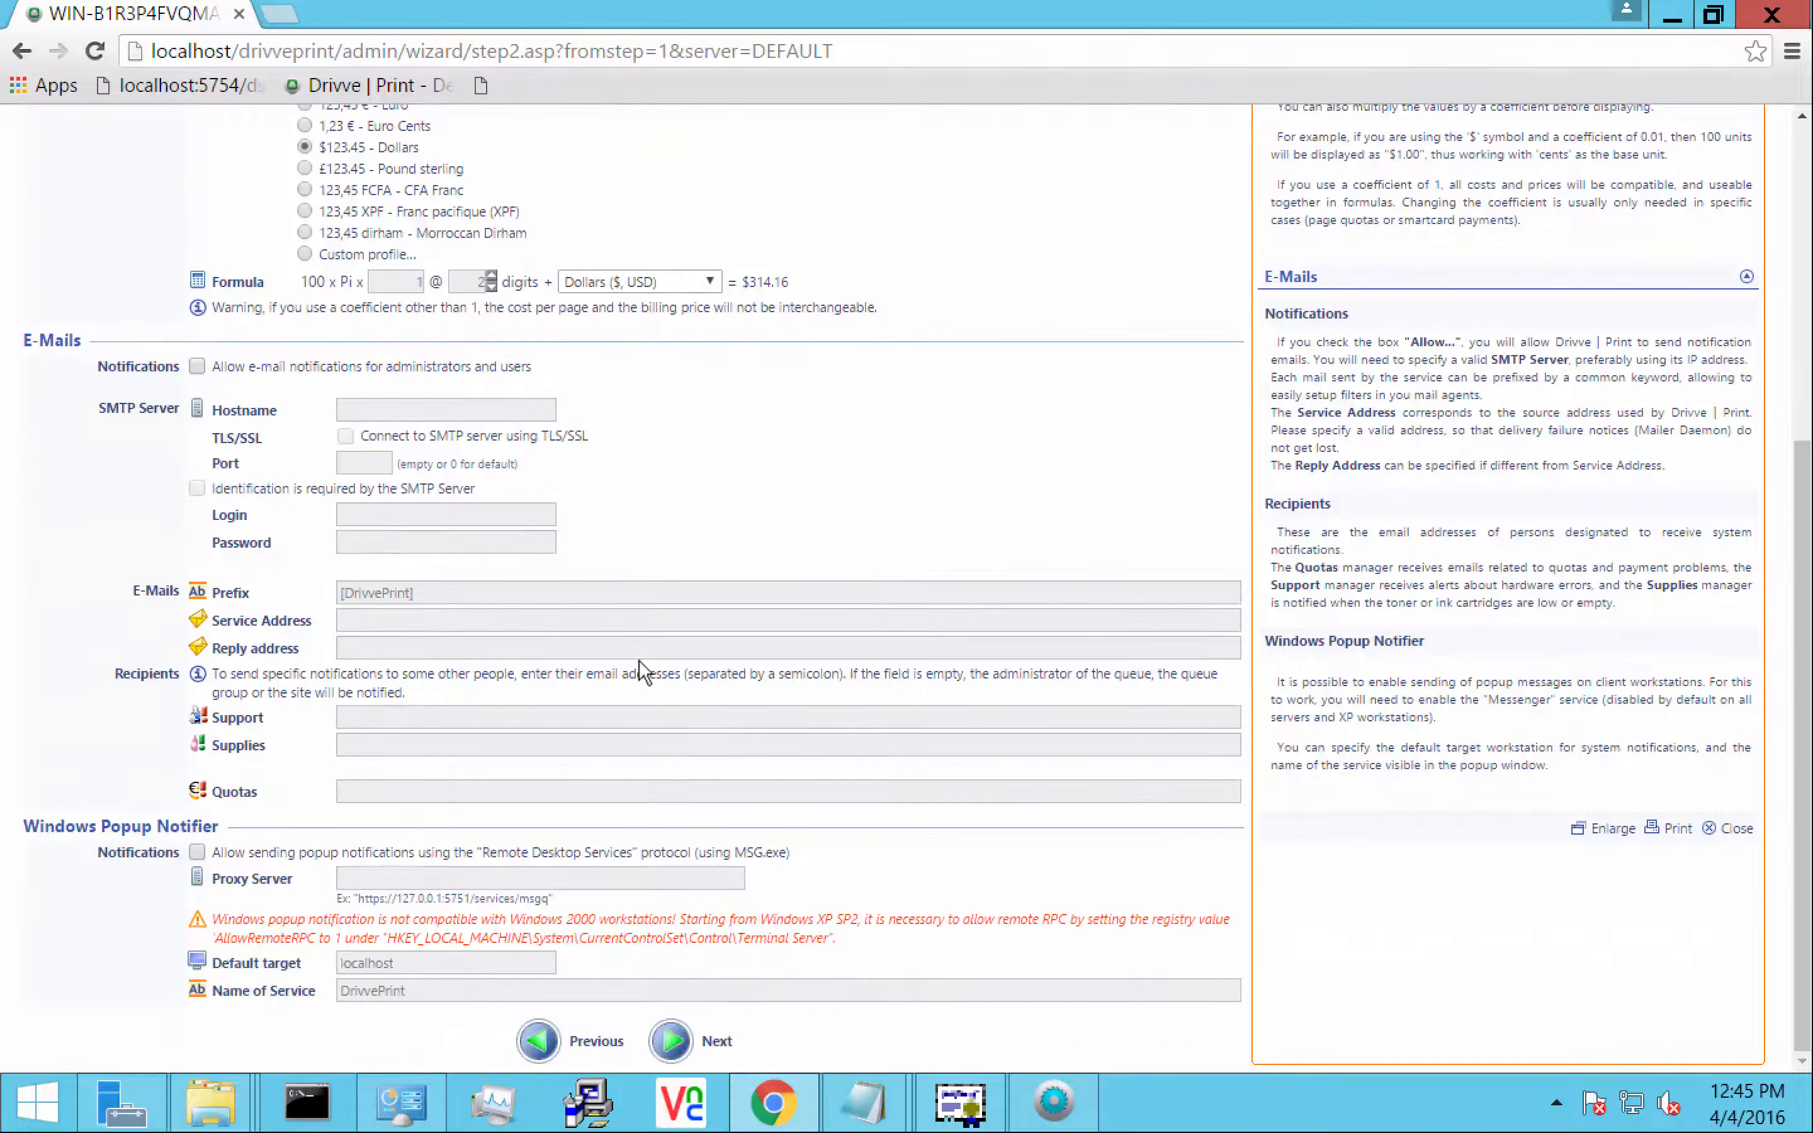
click(197, 366)
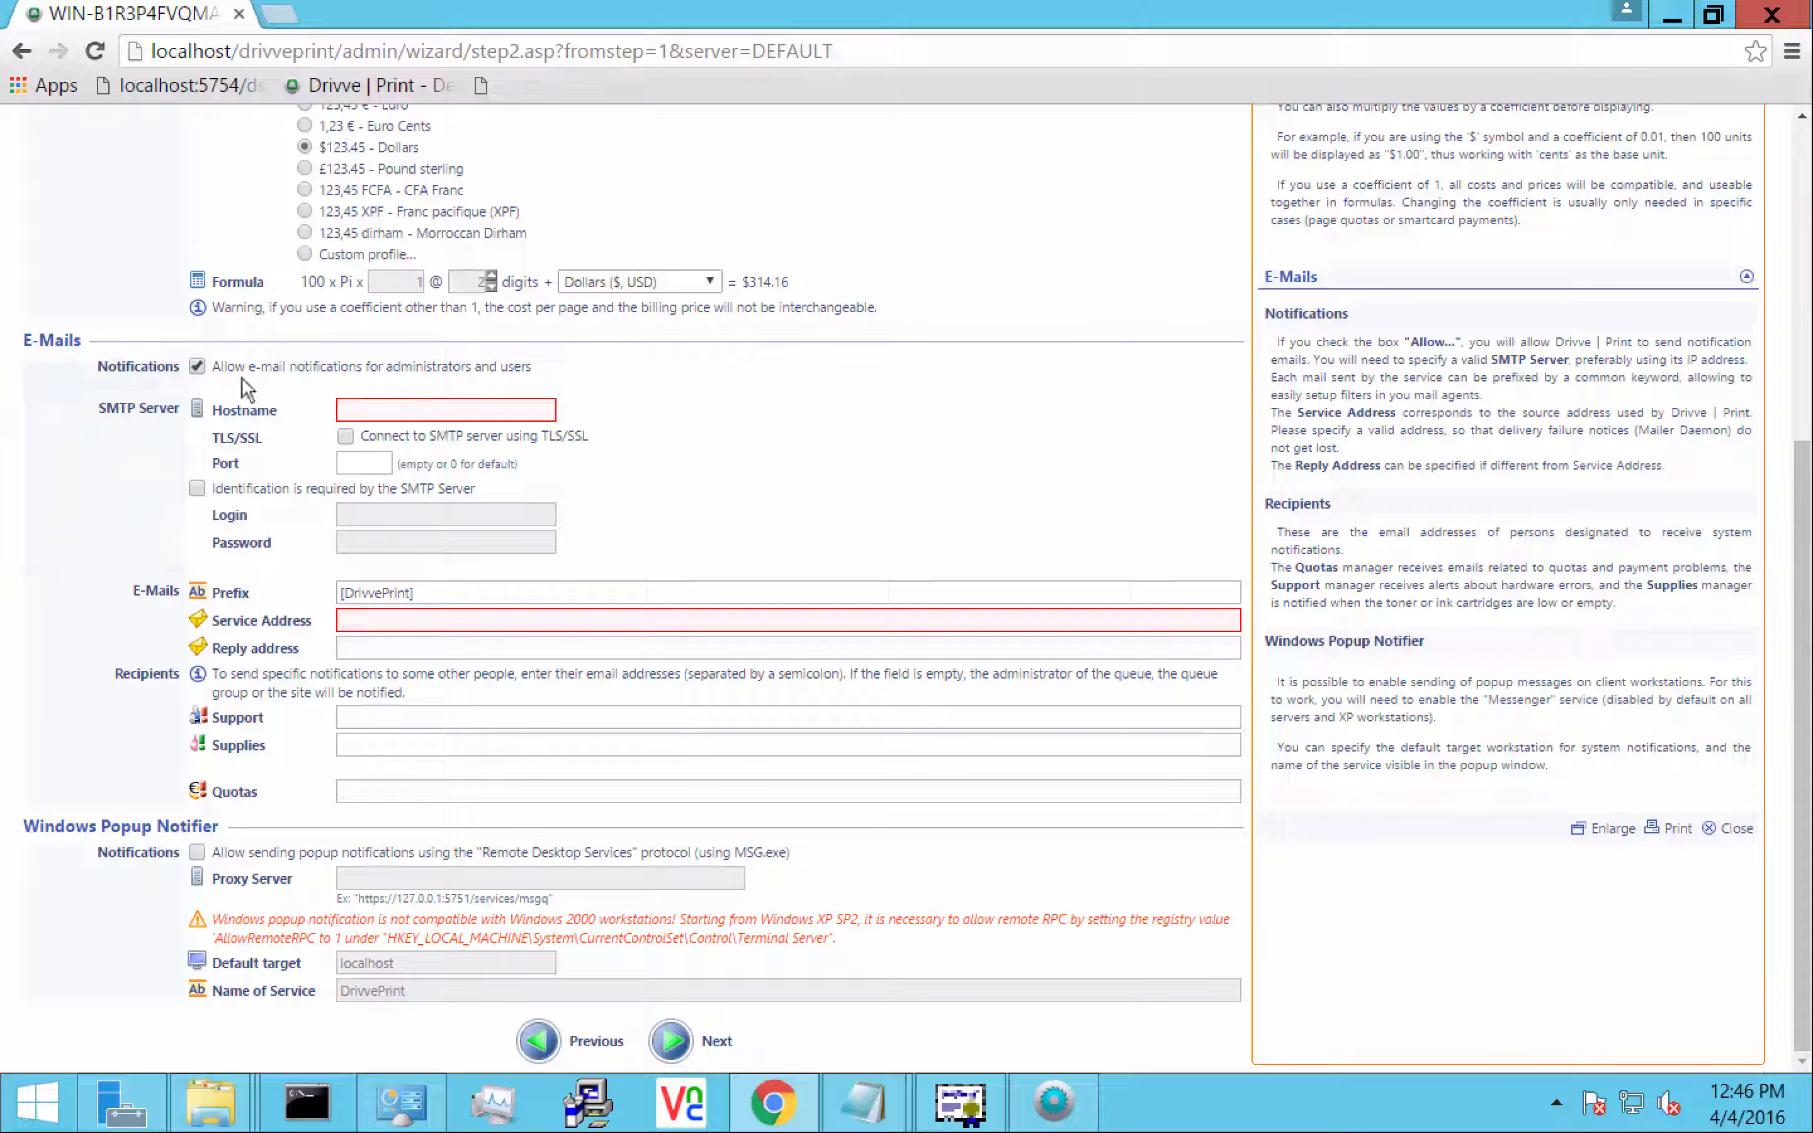
click(197, 364)
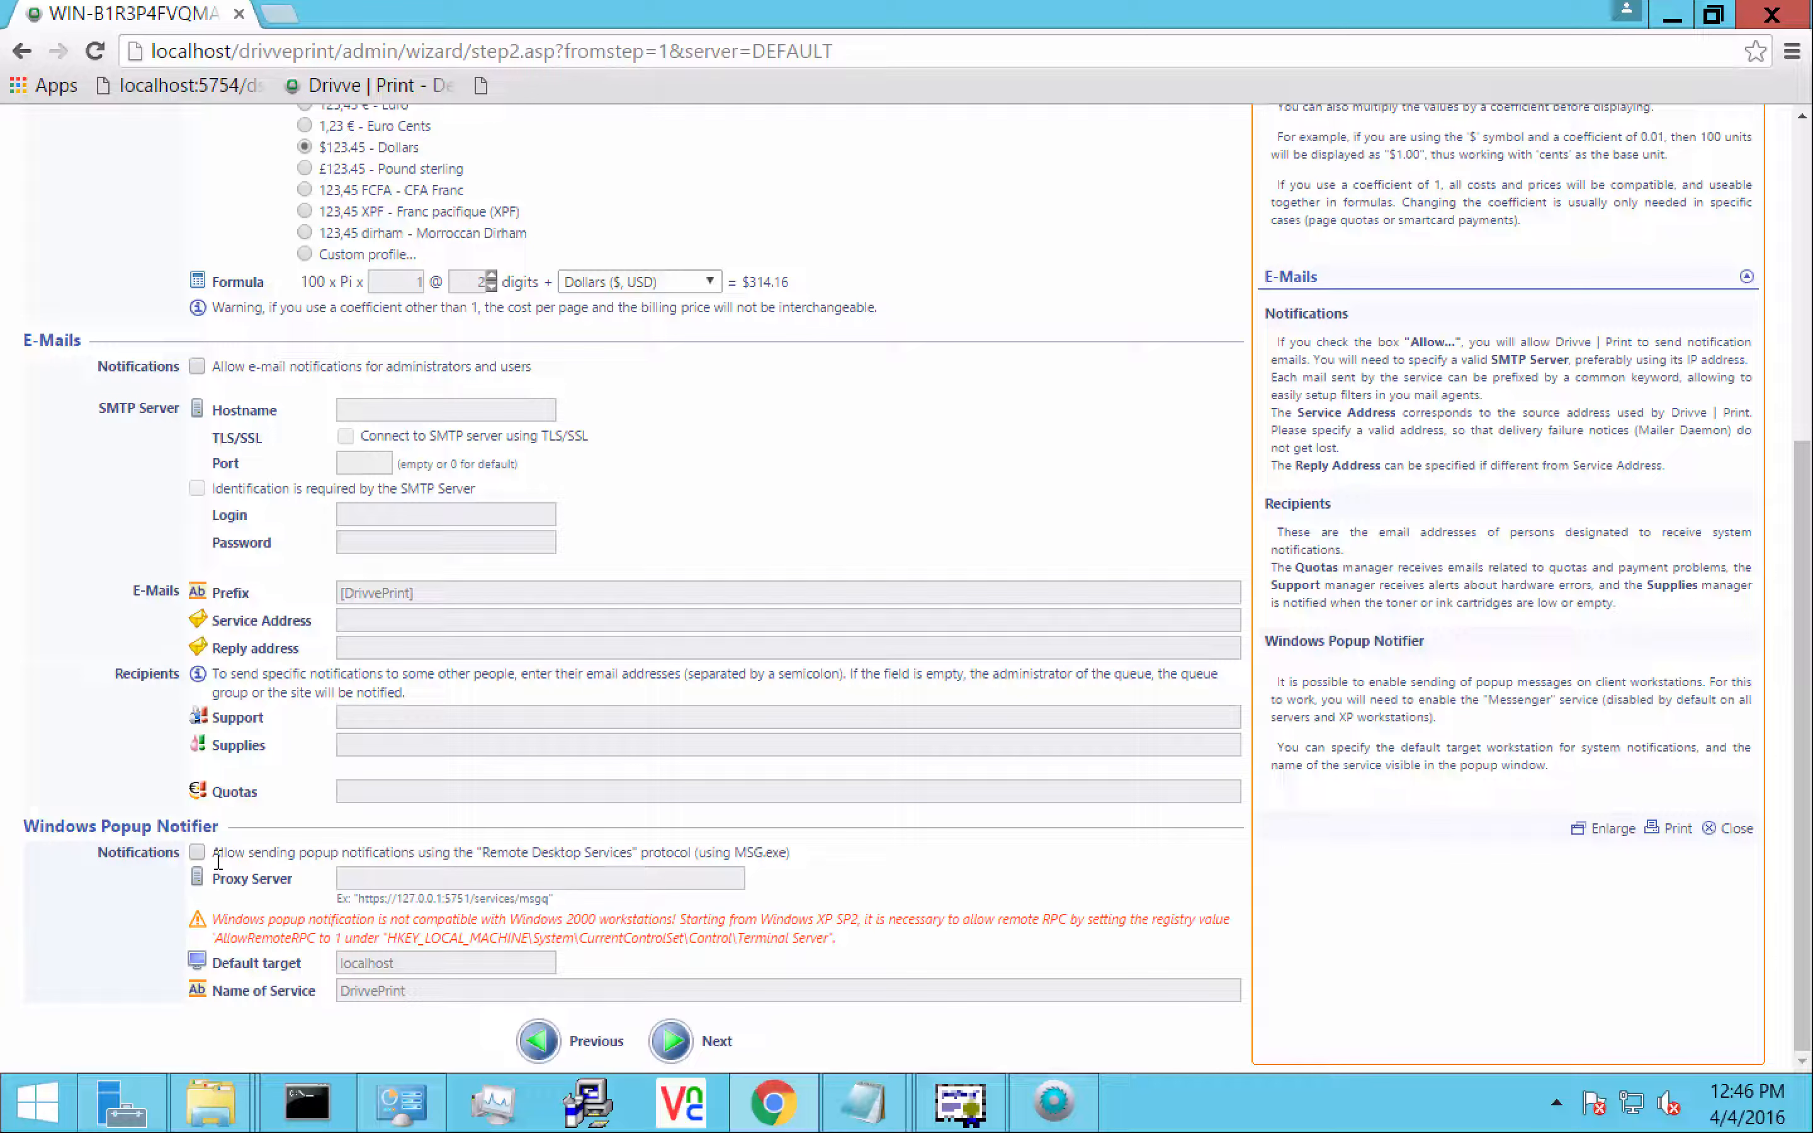
click(196, 853)
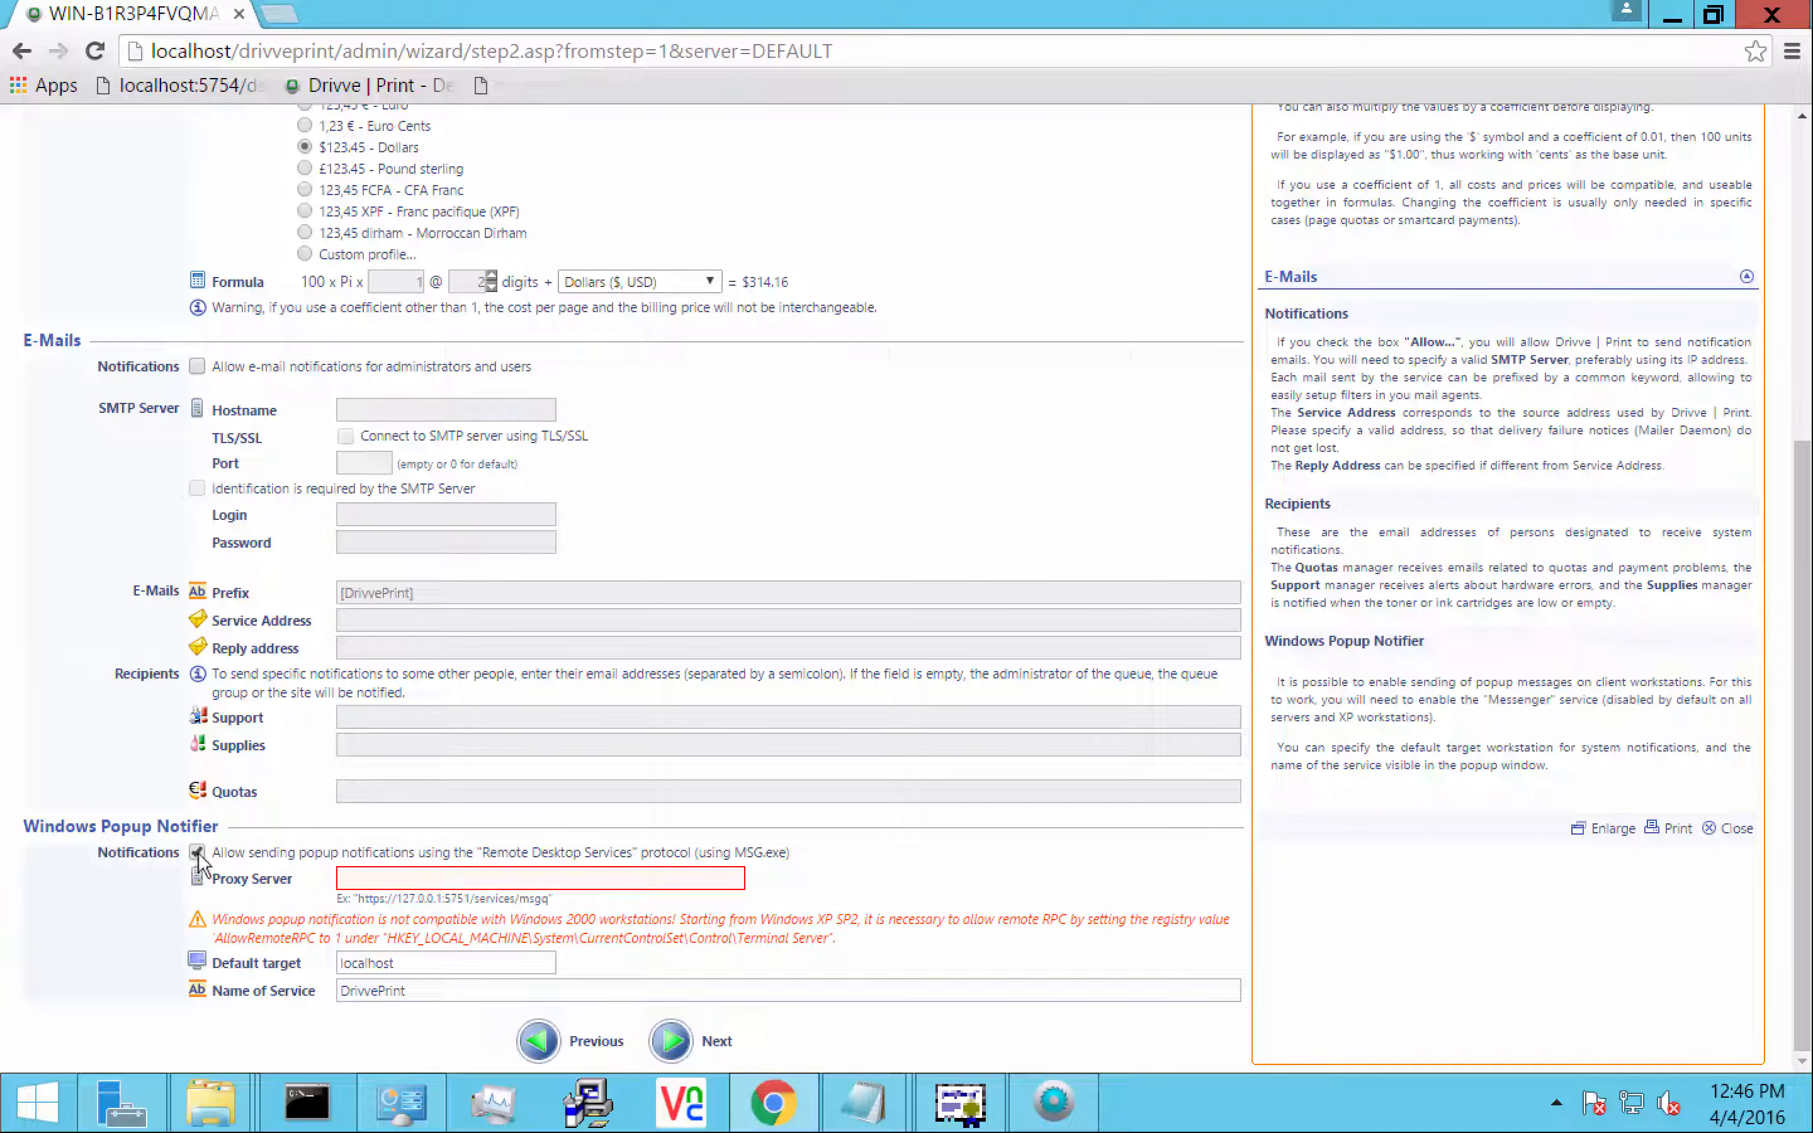
click(197, 853)
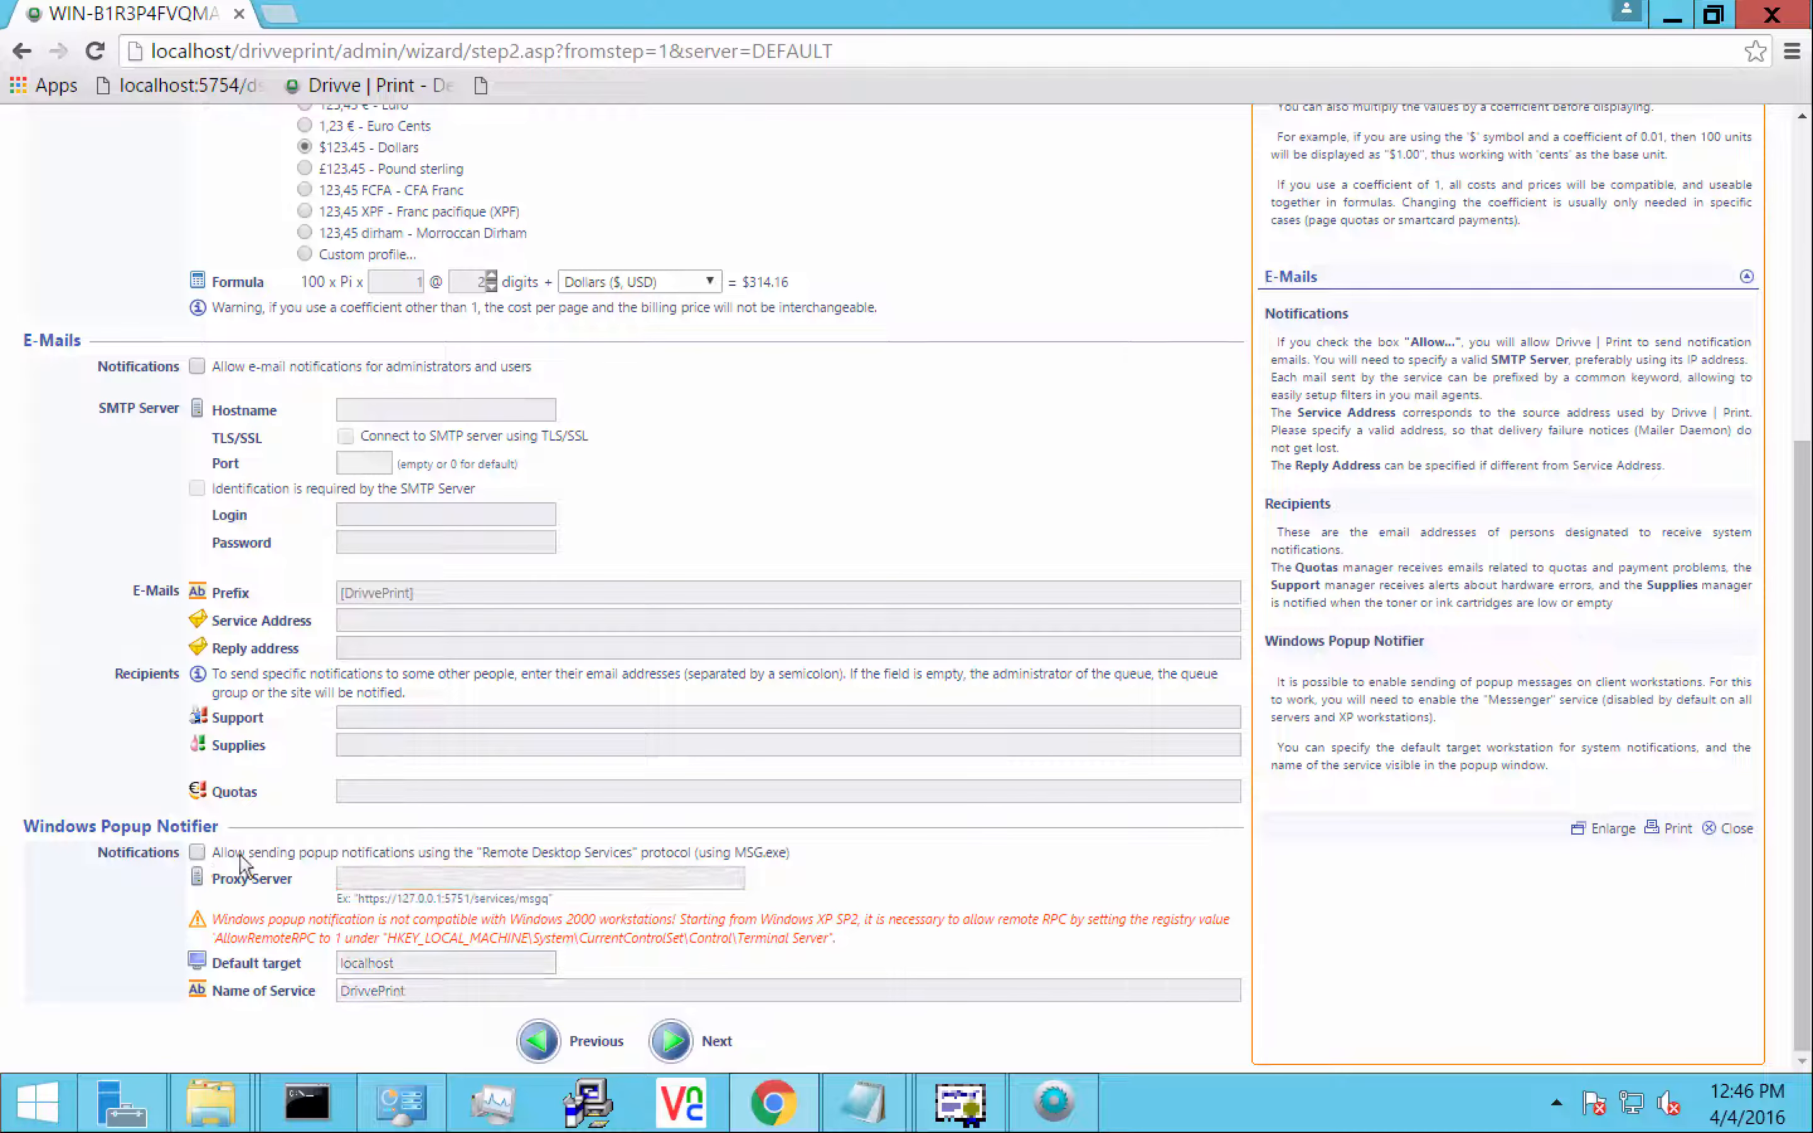
Continue from the currency and notification settings to the database configuration
click(669, 1042)
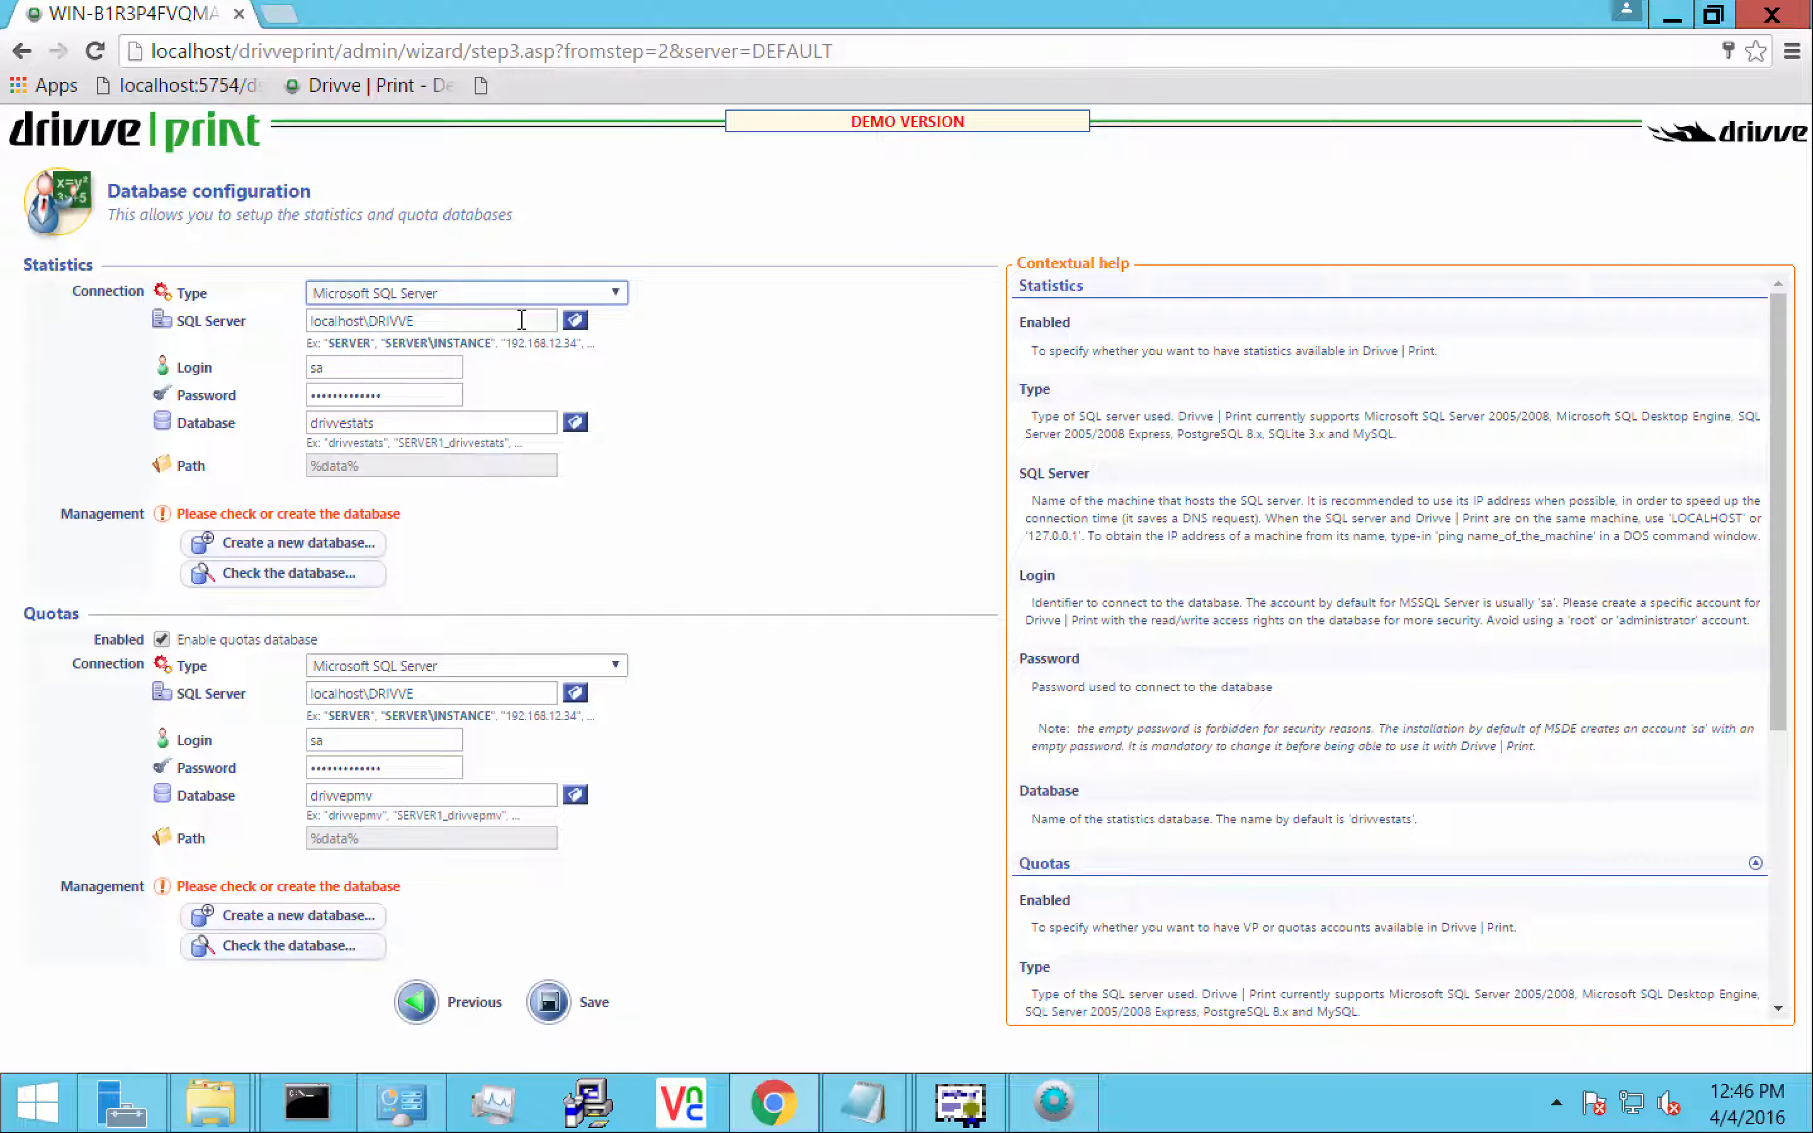
click(344, 547)
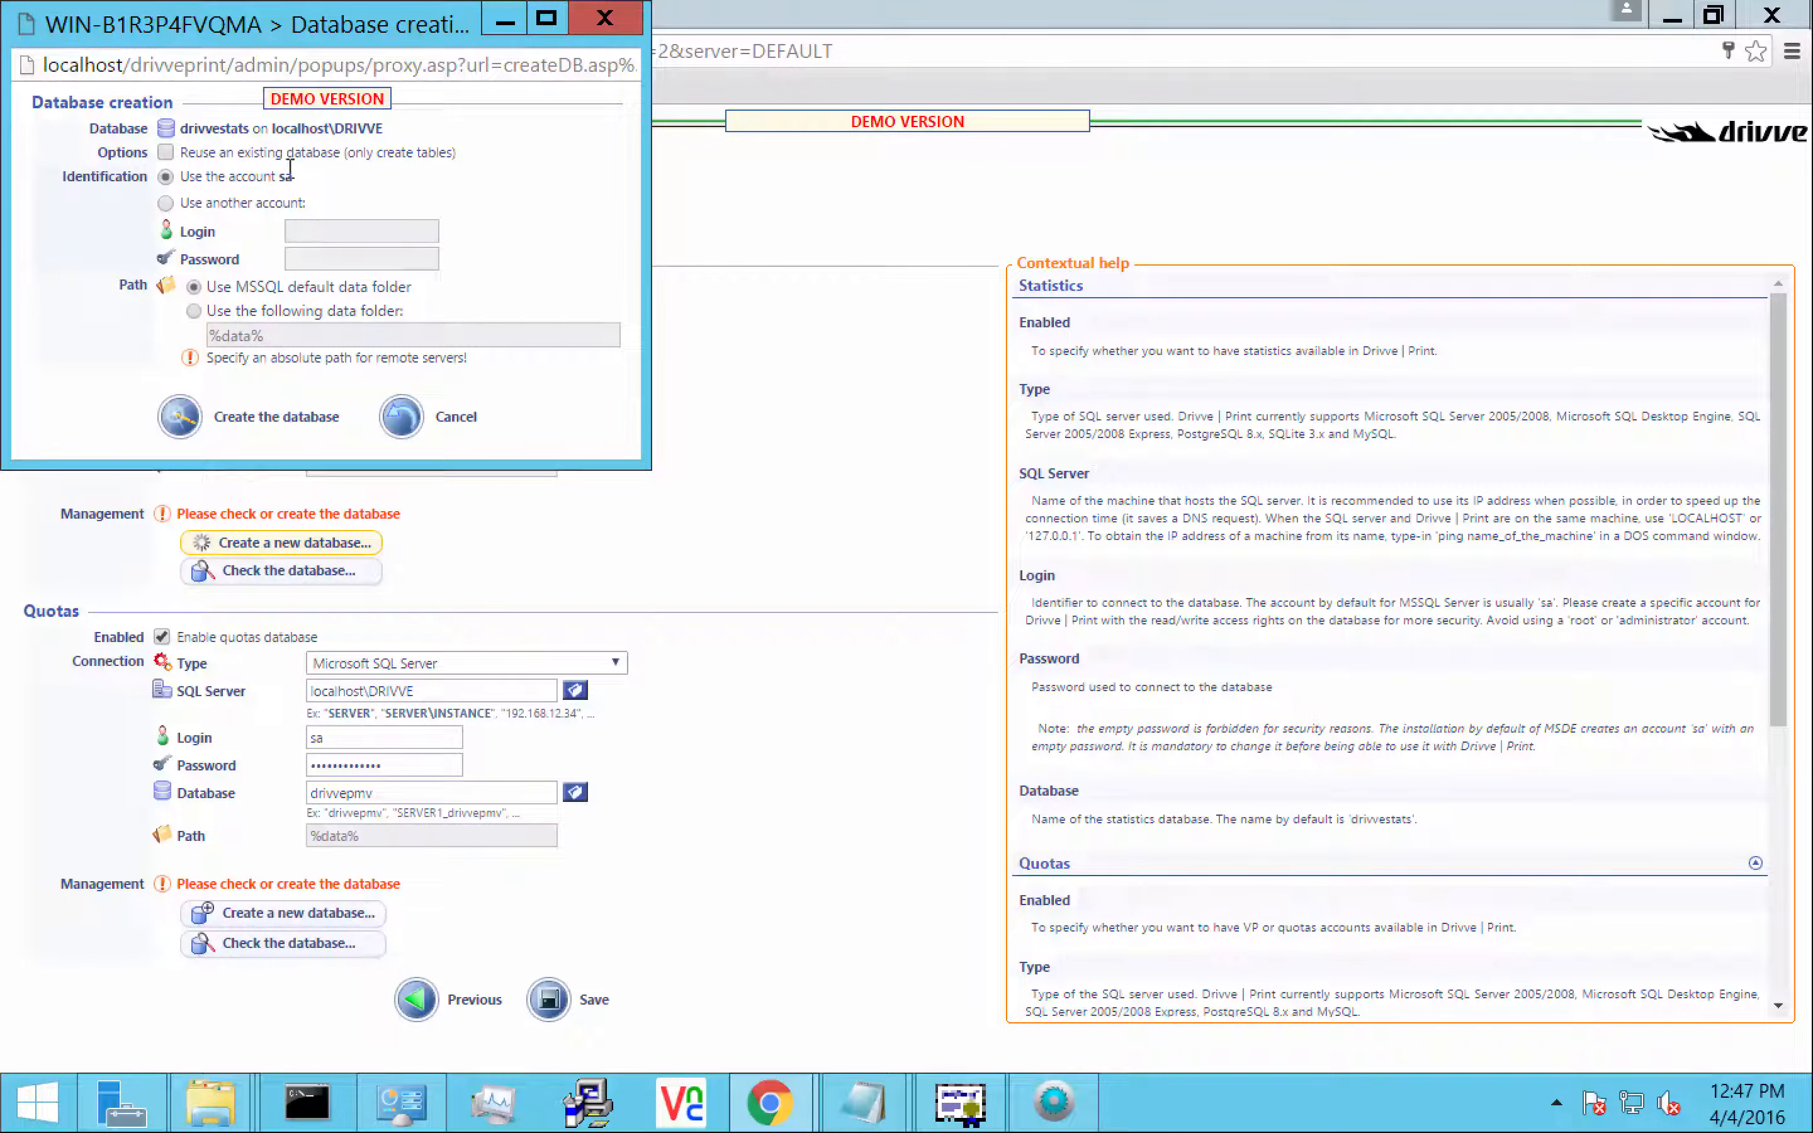
click(604, 17)
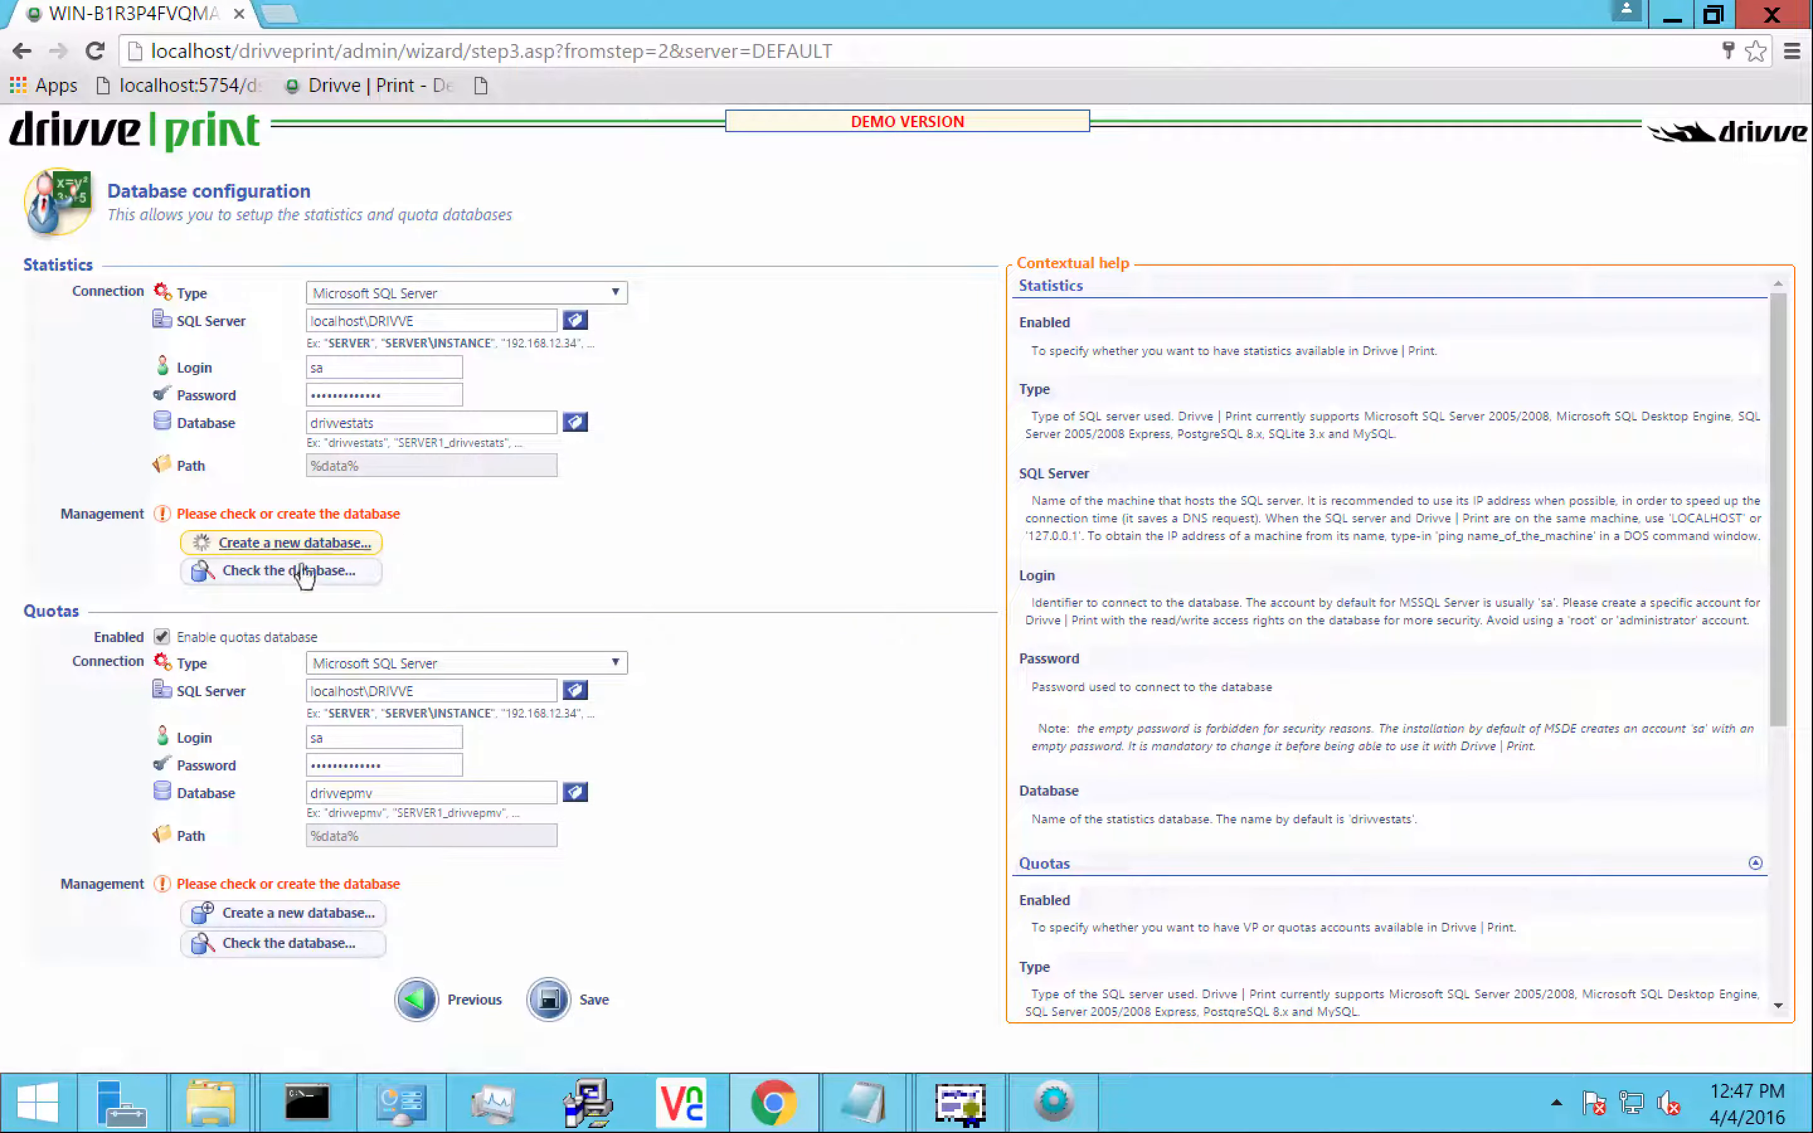
click(289, 572)
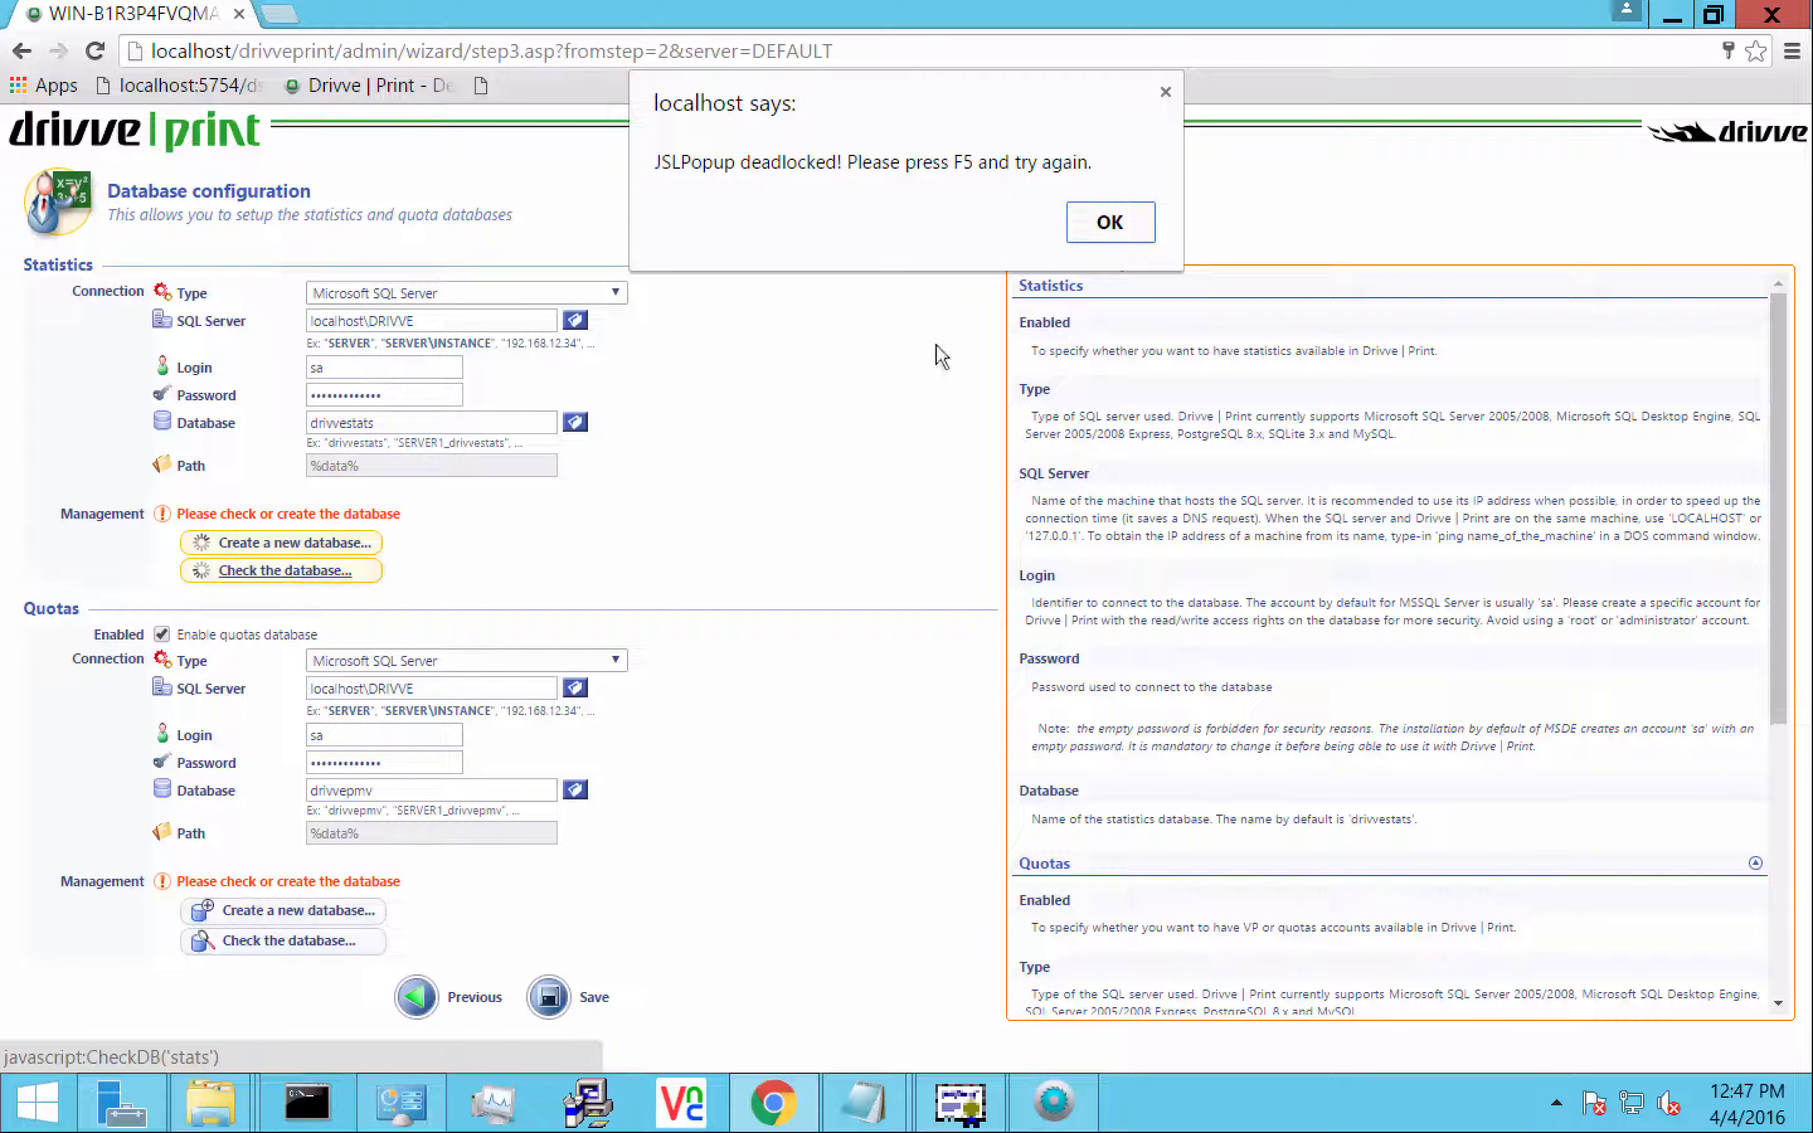
click(1111, 225)
key(Return)
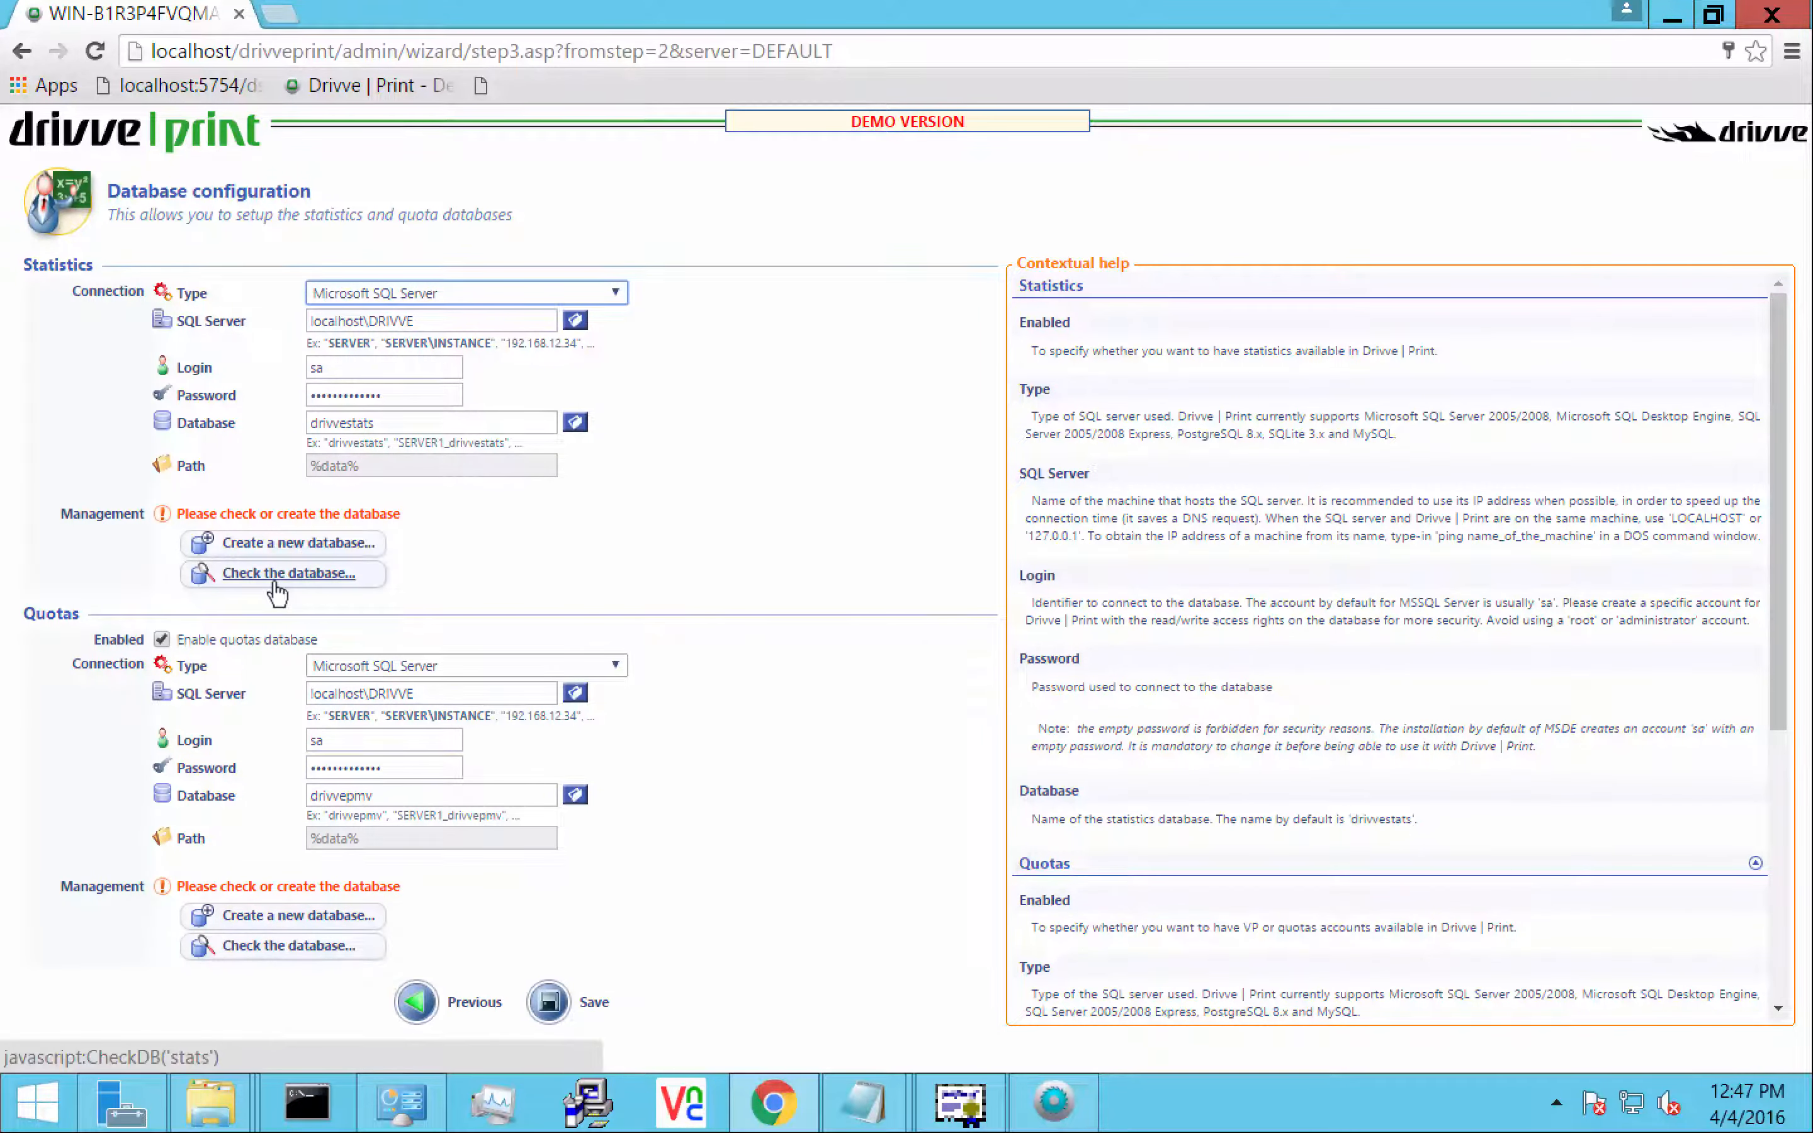
Check the drivvestats statistics database and the drivvepmv quotas database, and save the database configuration
click(275, 583)
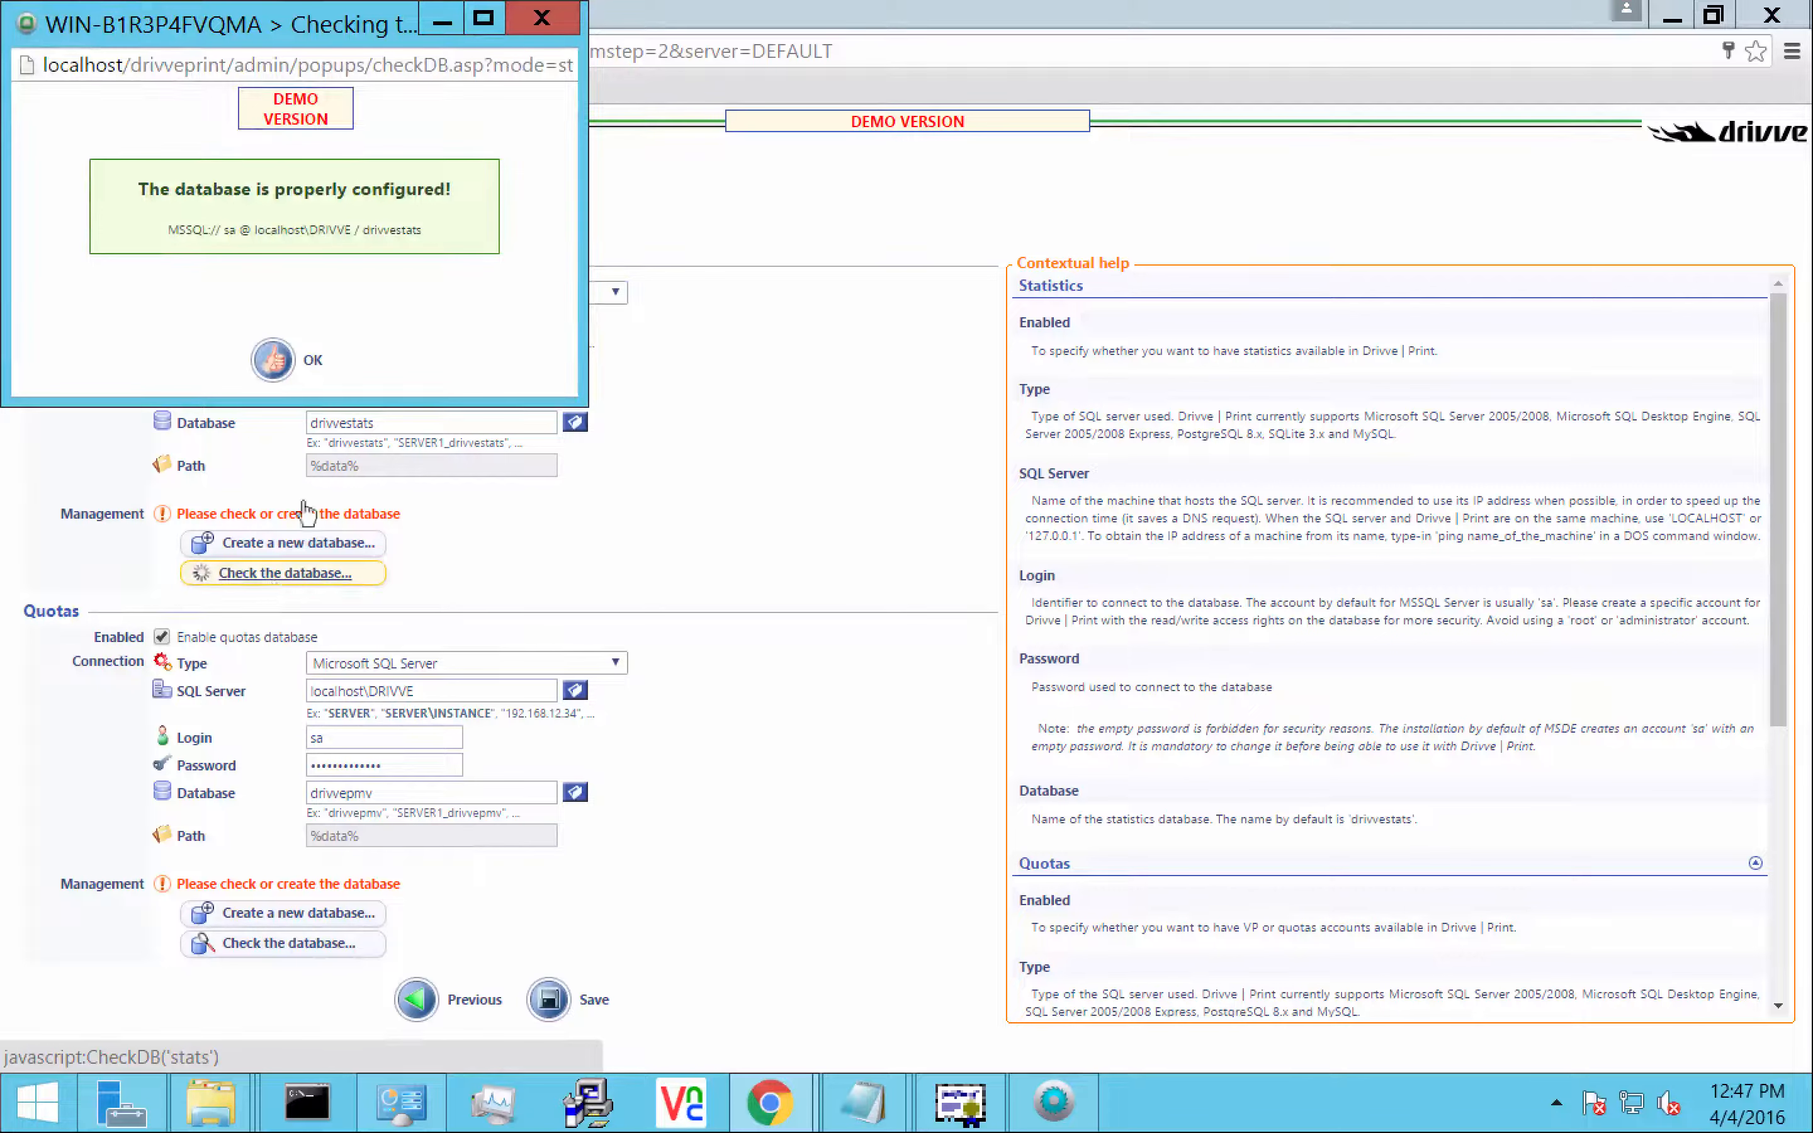
click(272, 359)
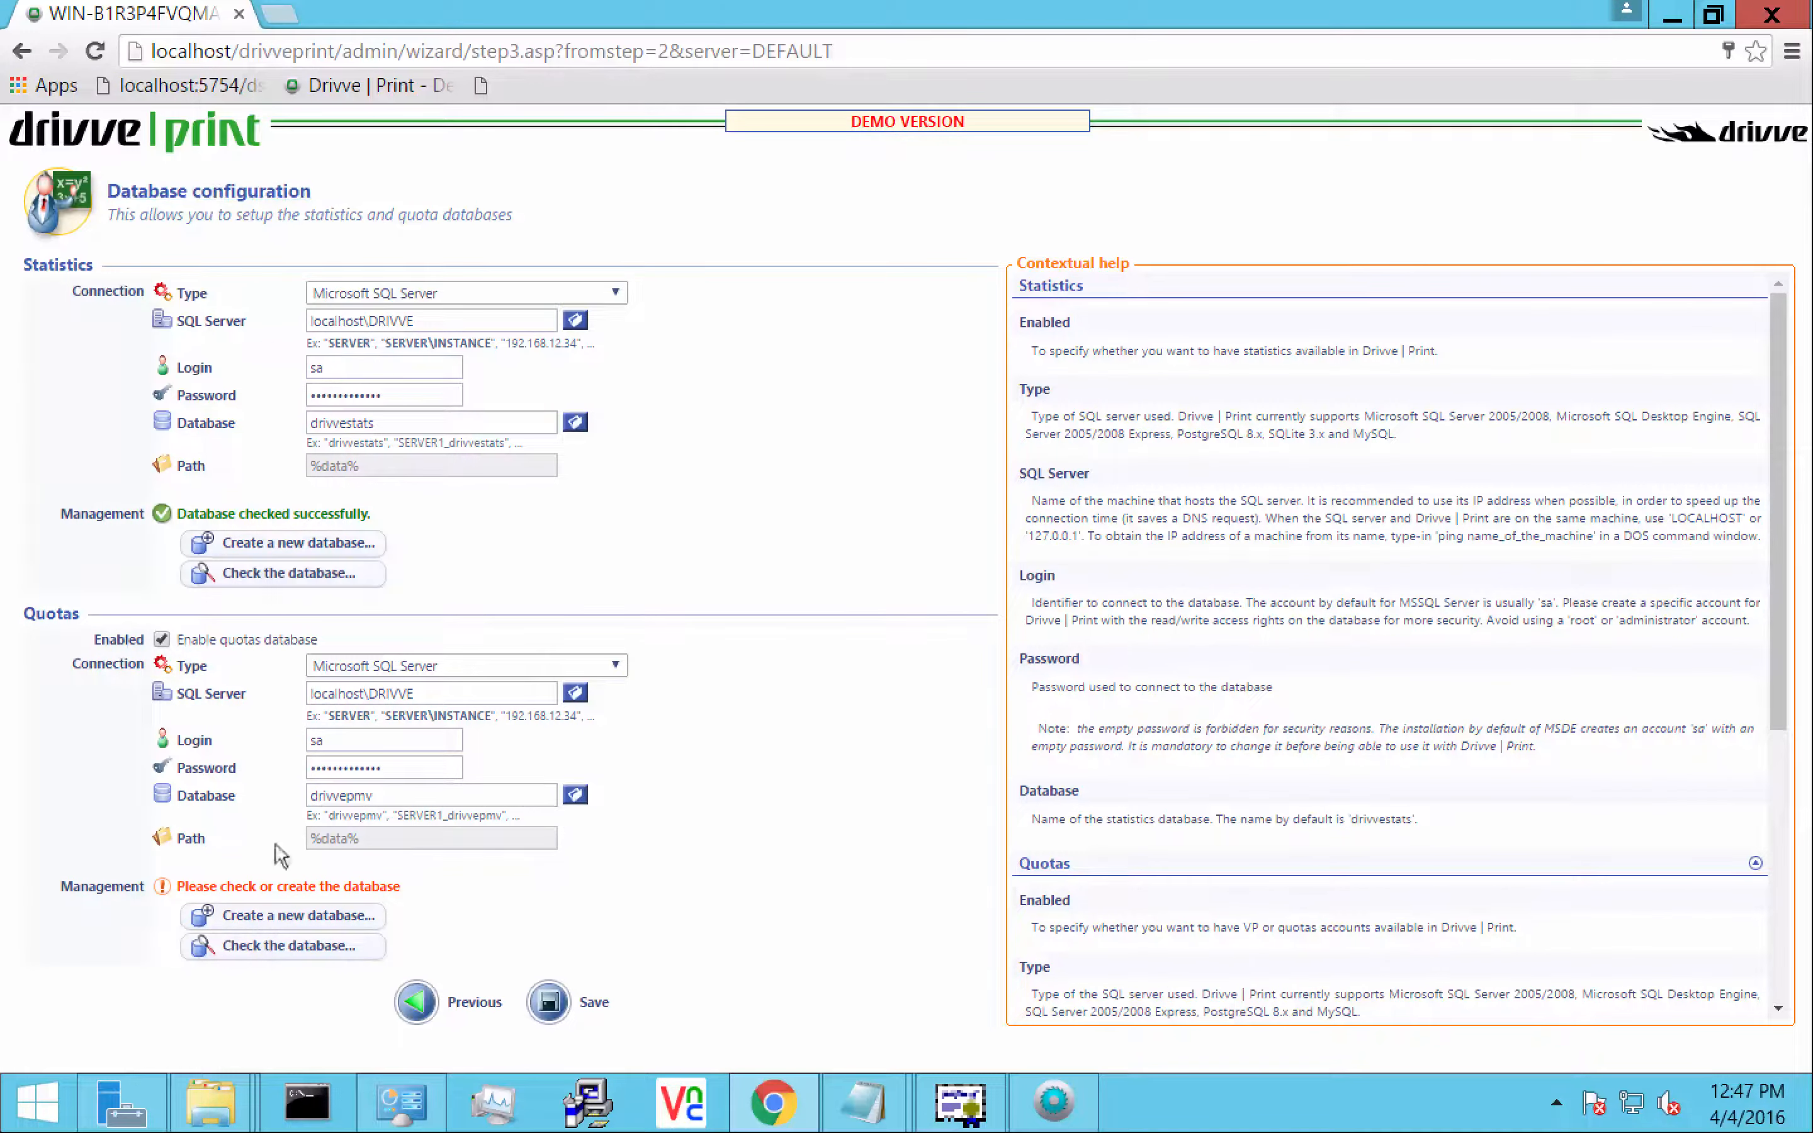
click(274, 947)
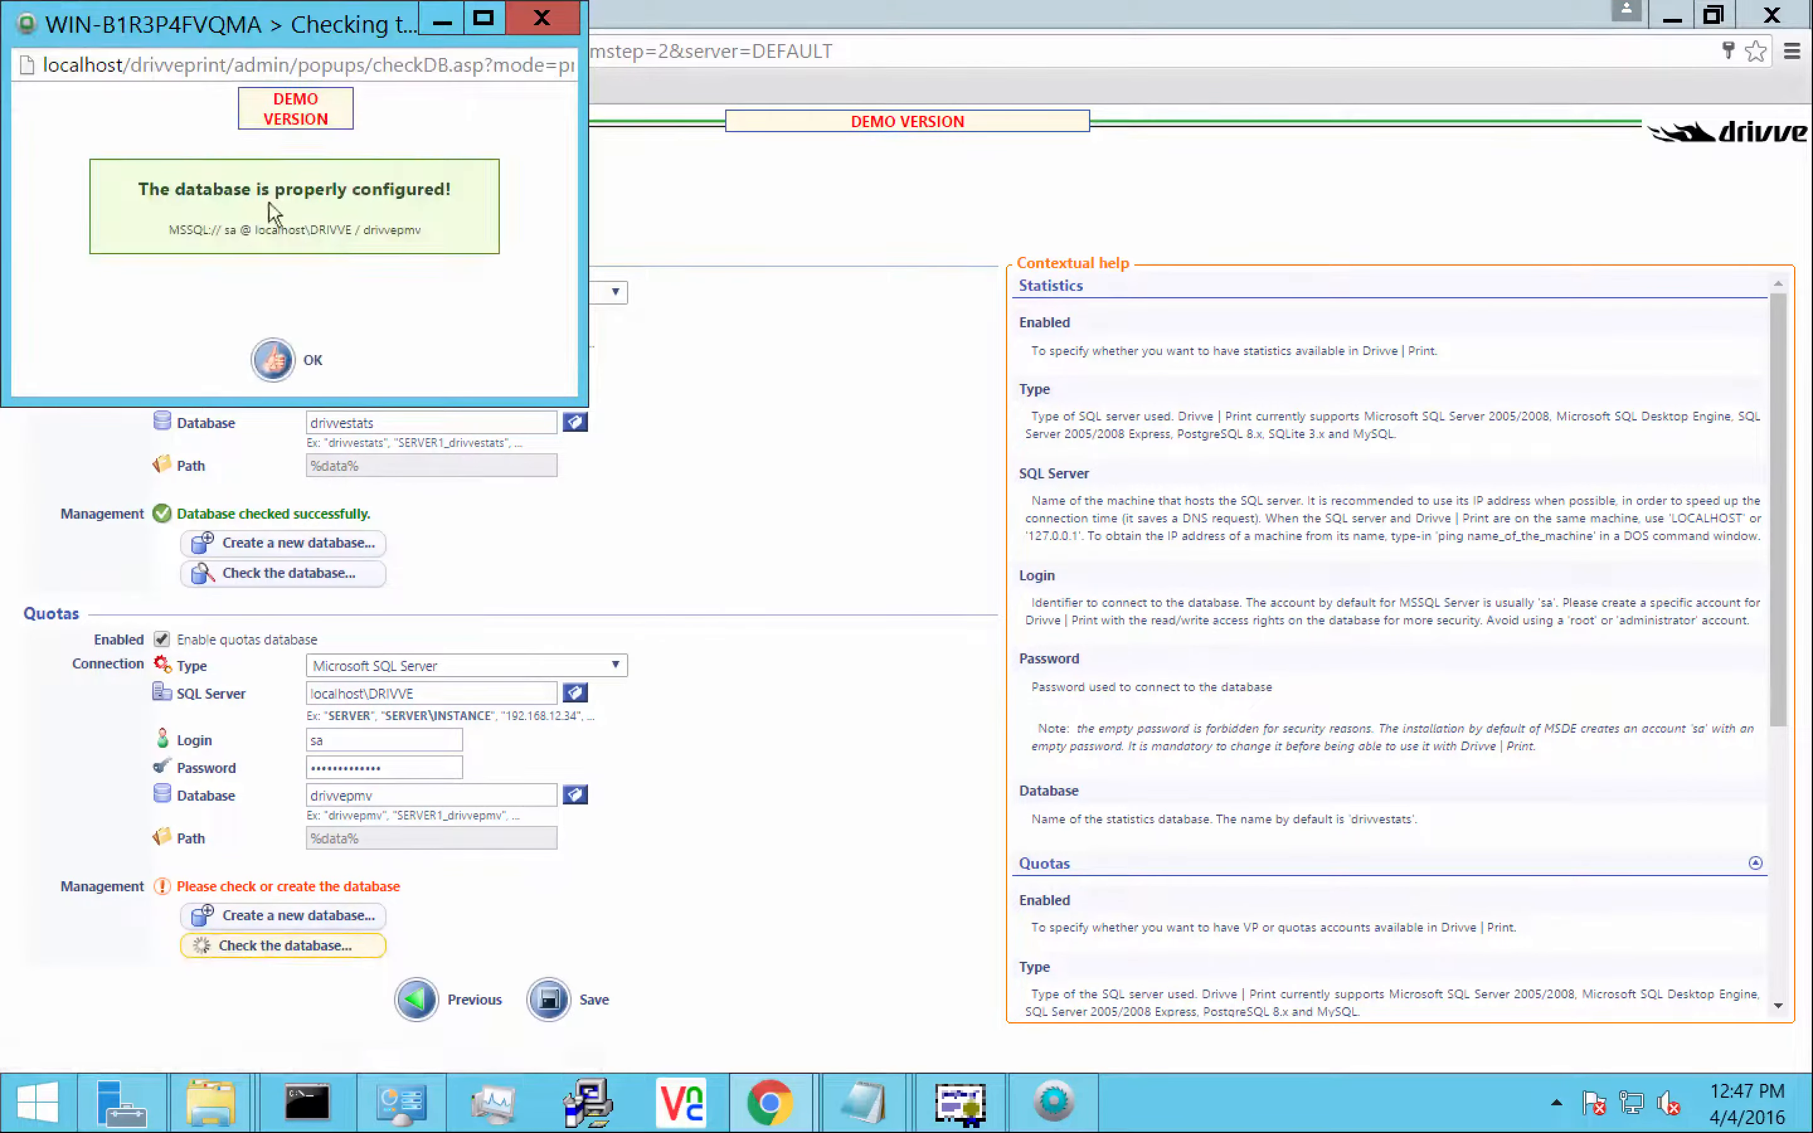
click(304, 358)
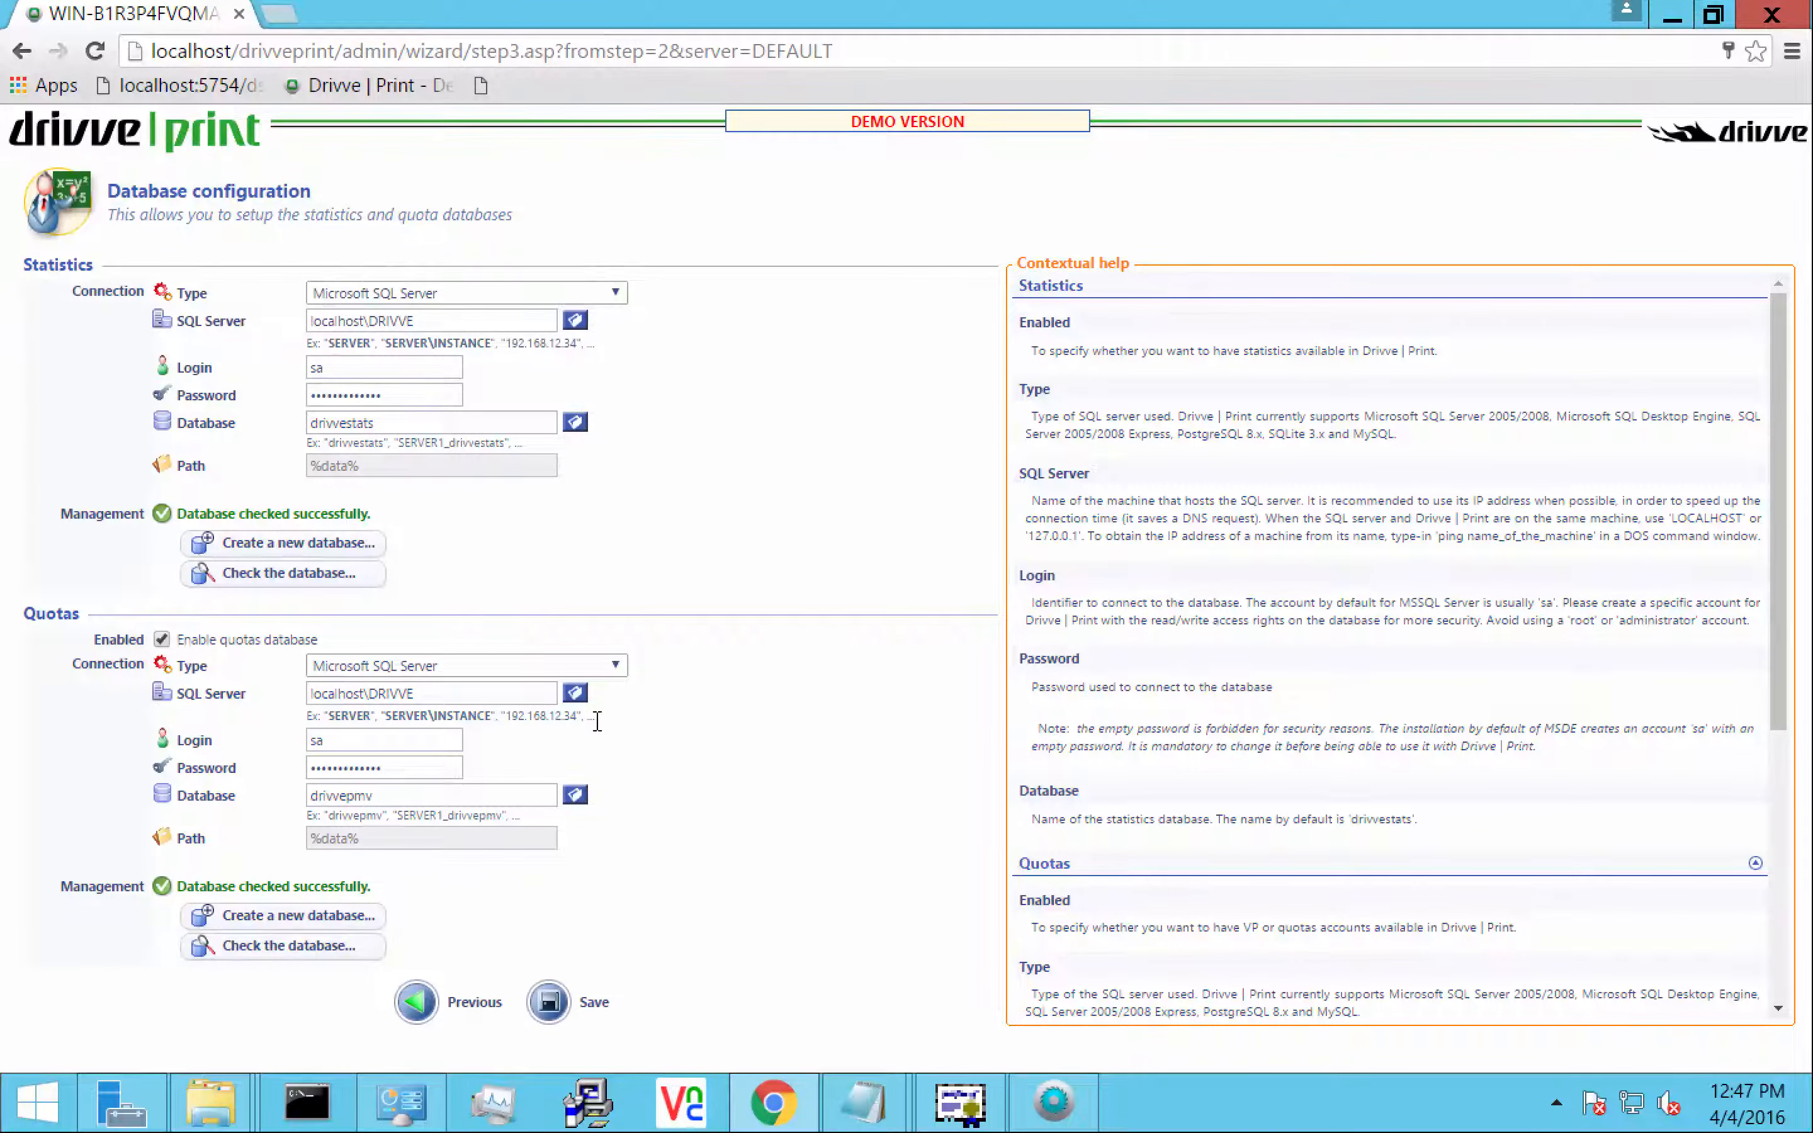
click(555, 1004)
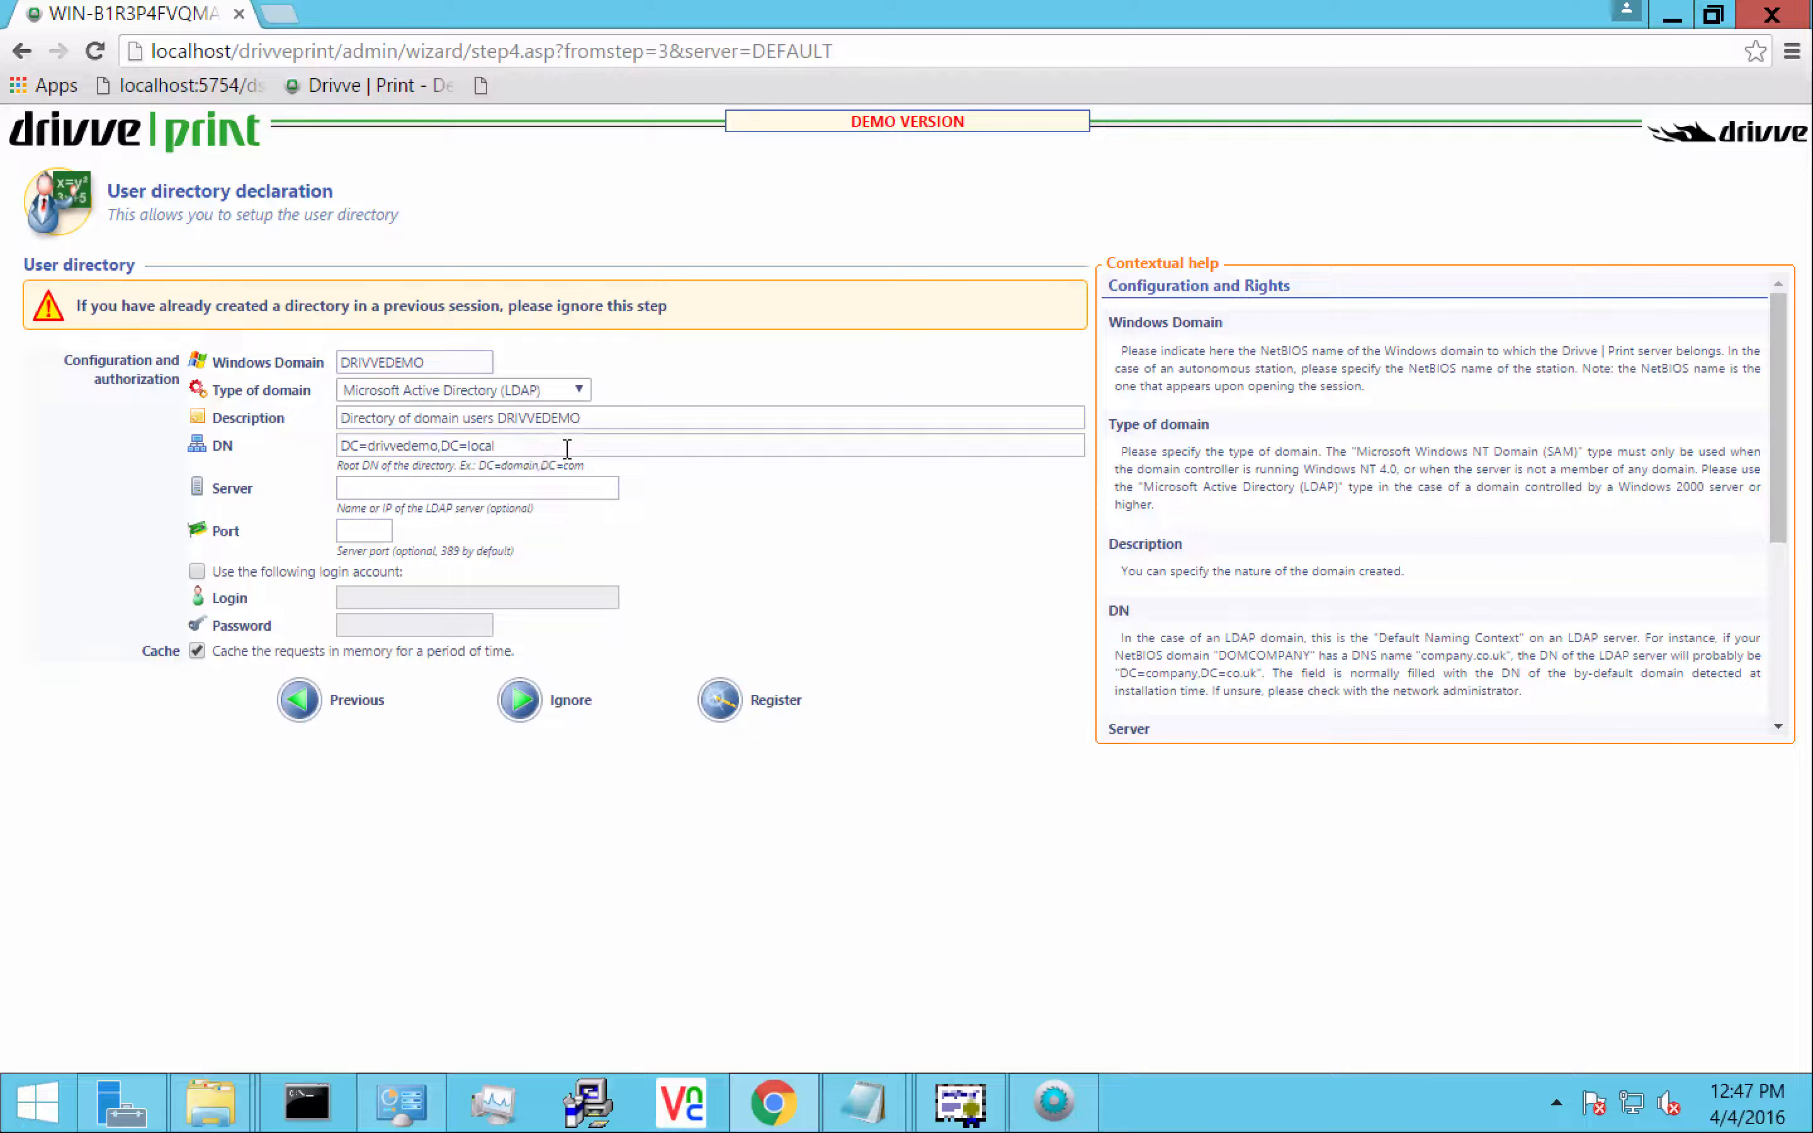
Register the user directory for the DRIVVEDEMO Windows domain with the prefilled Active Directory (LDAP) settings
drag(567, 450, 223, 442)
click(524, 441)
click(721, 700)
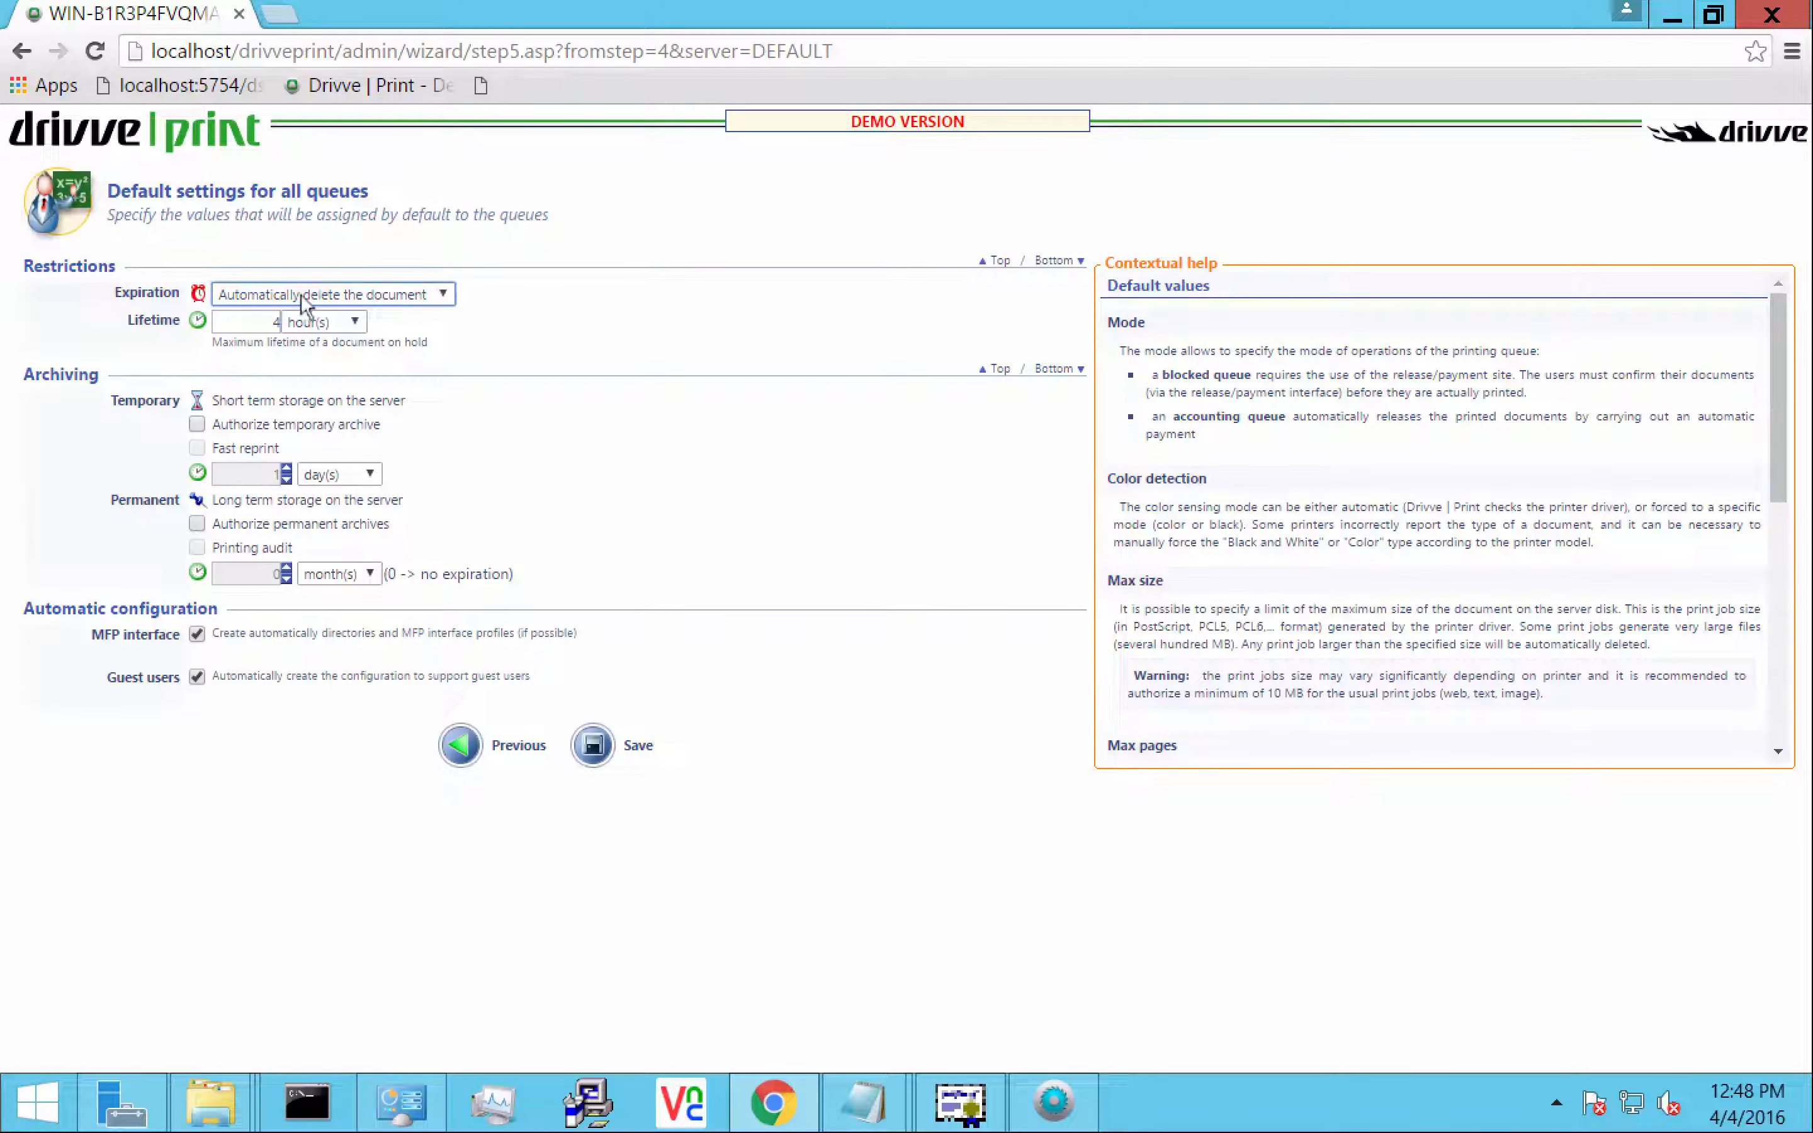
Set the maximum lifetime of documents on hold to 3 days in the default queue settings
click(275, 321)
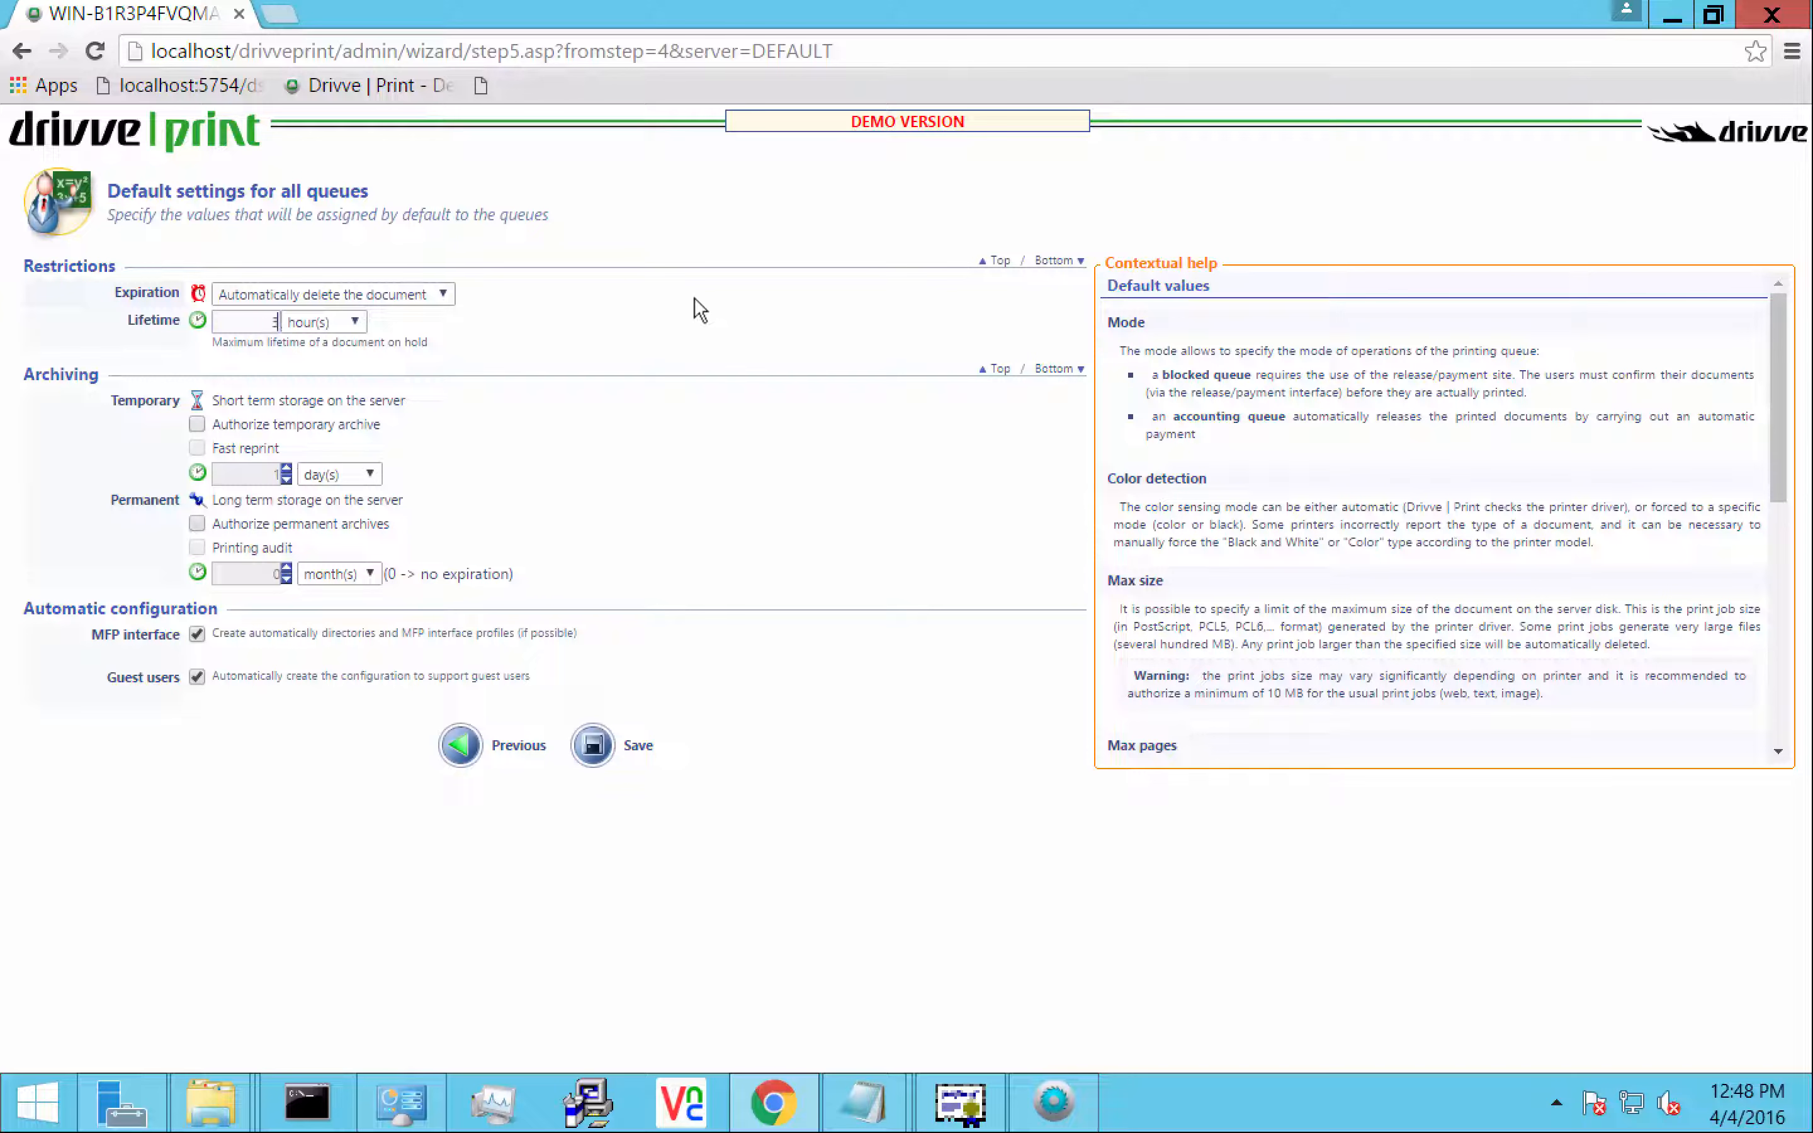
text(3)
click(317, 325)
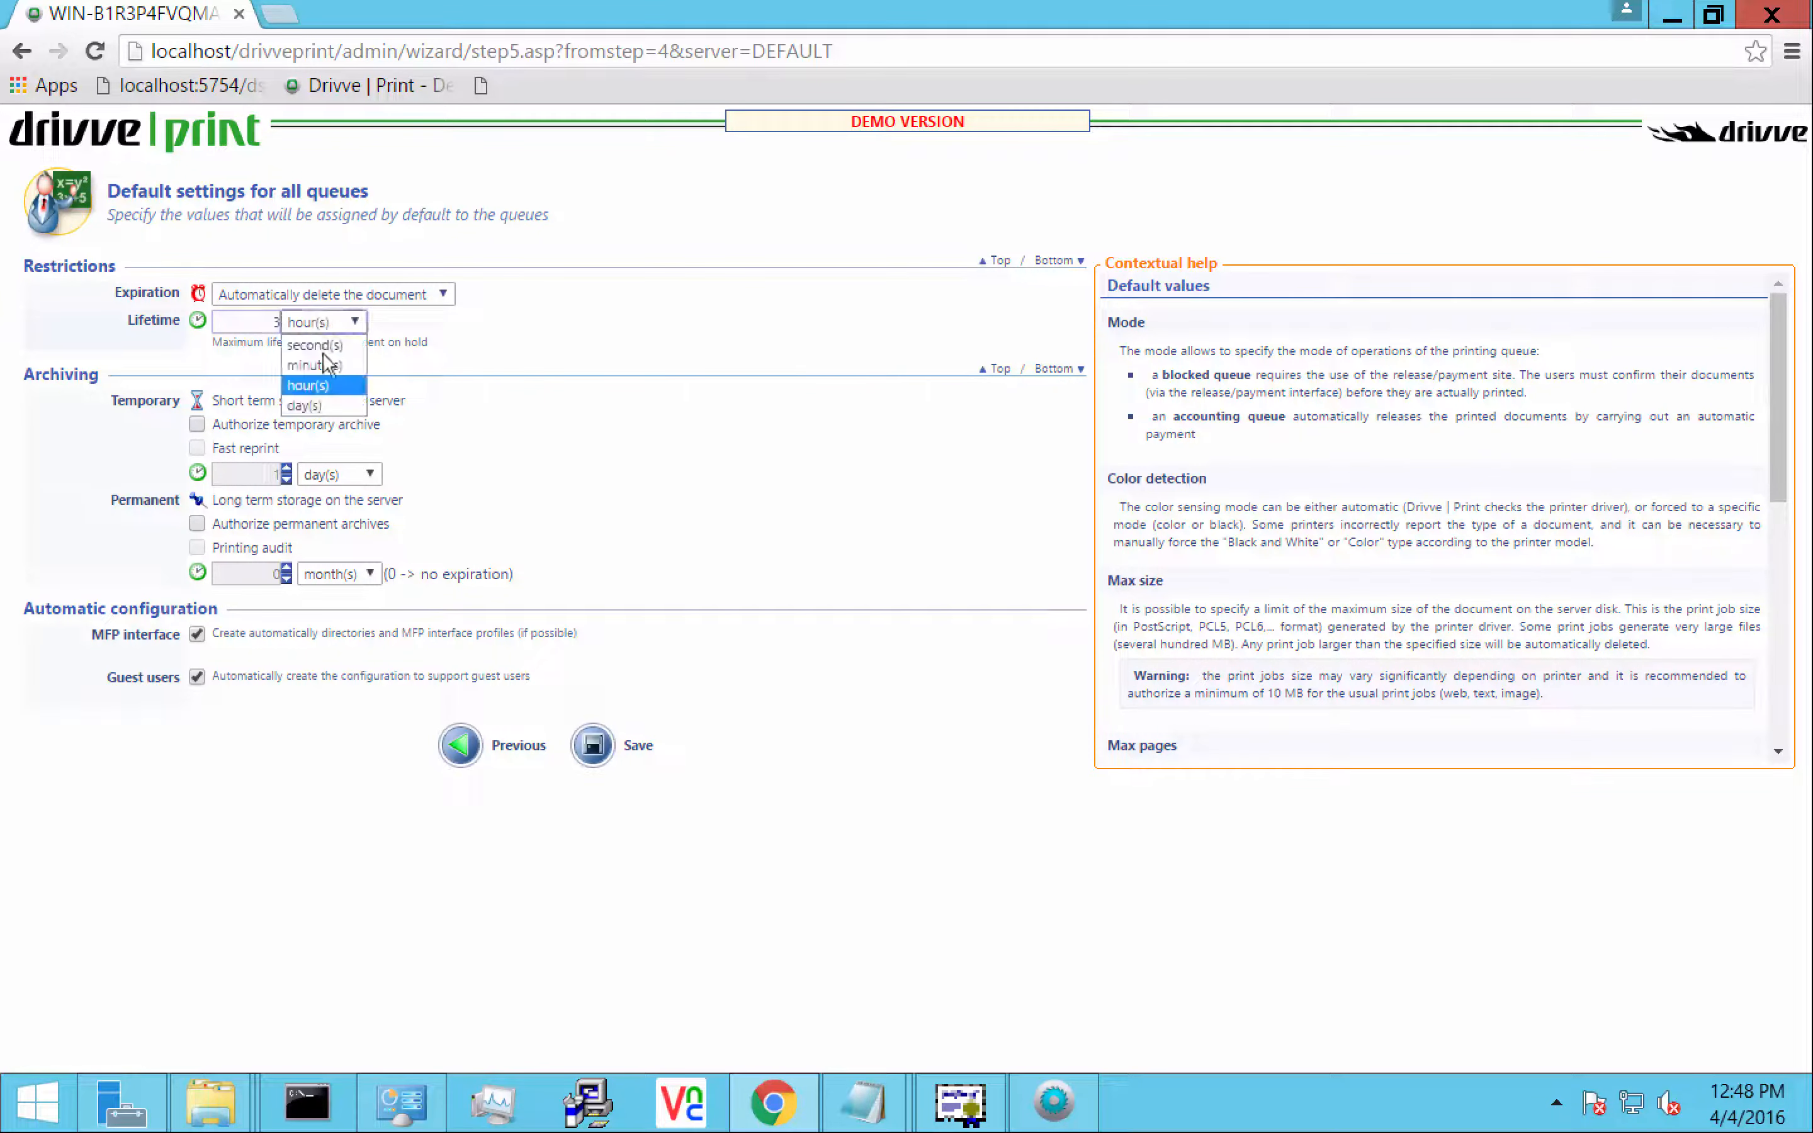
click(320, 402)
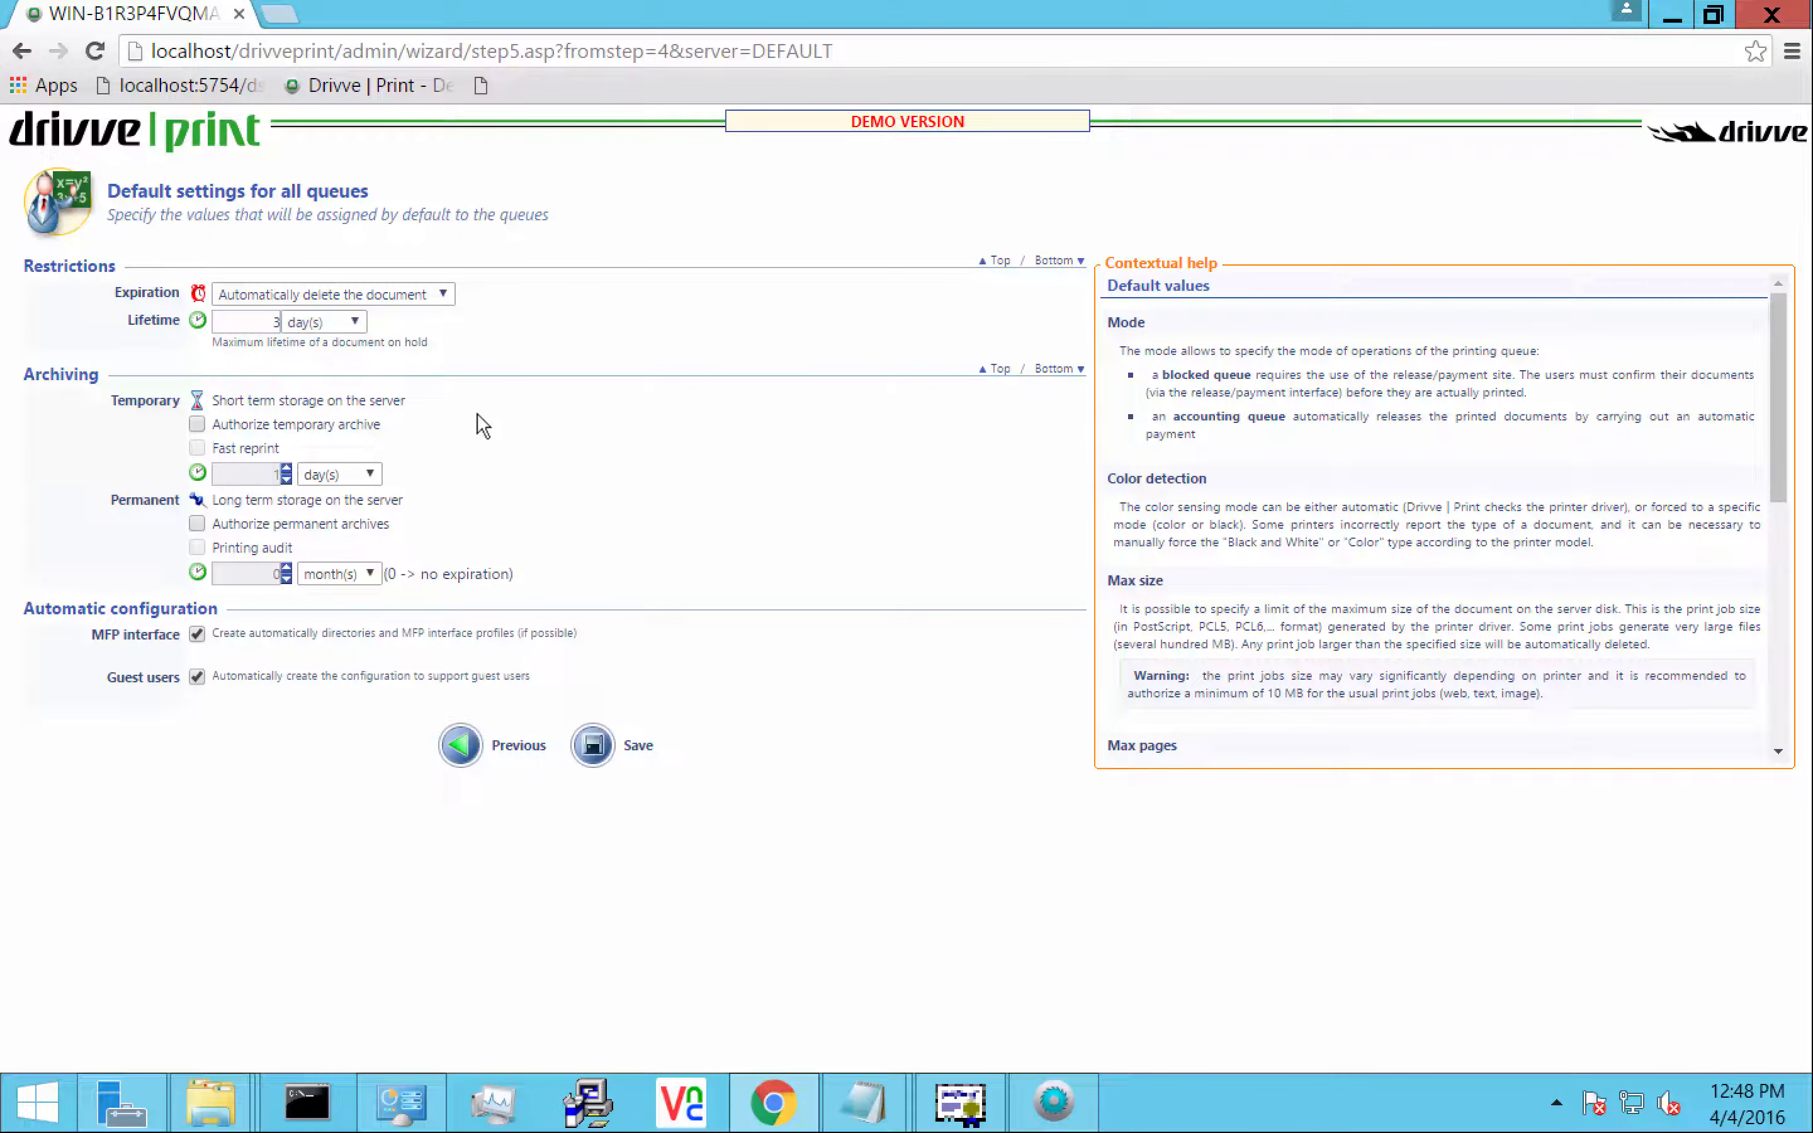
click(197, 424)
click(197, 449)
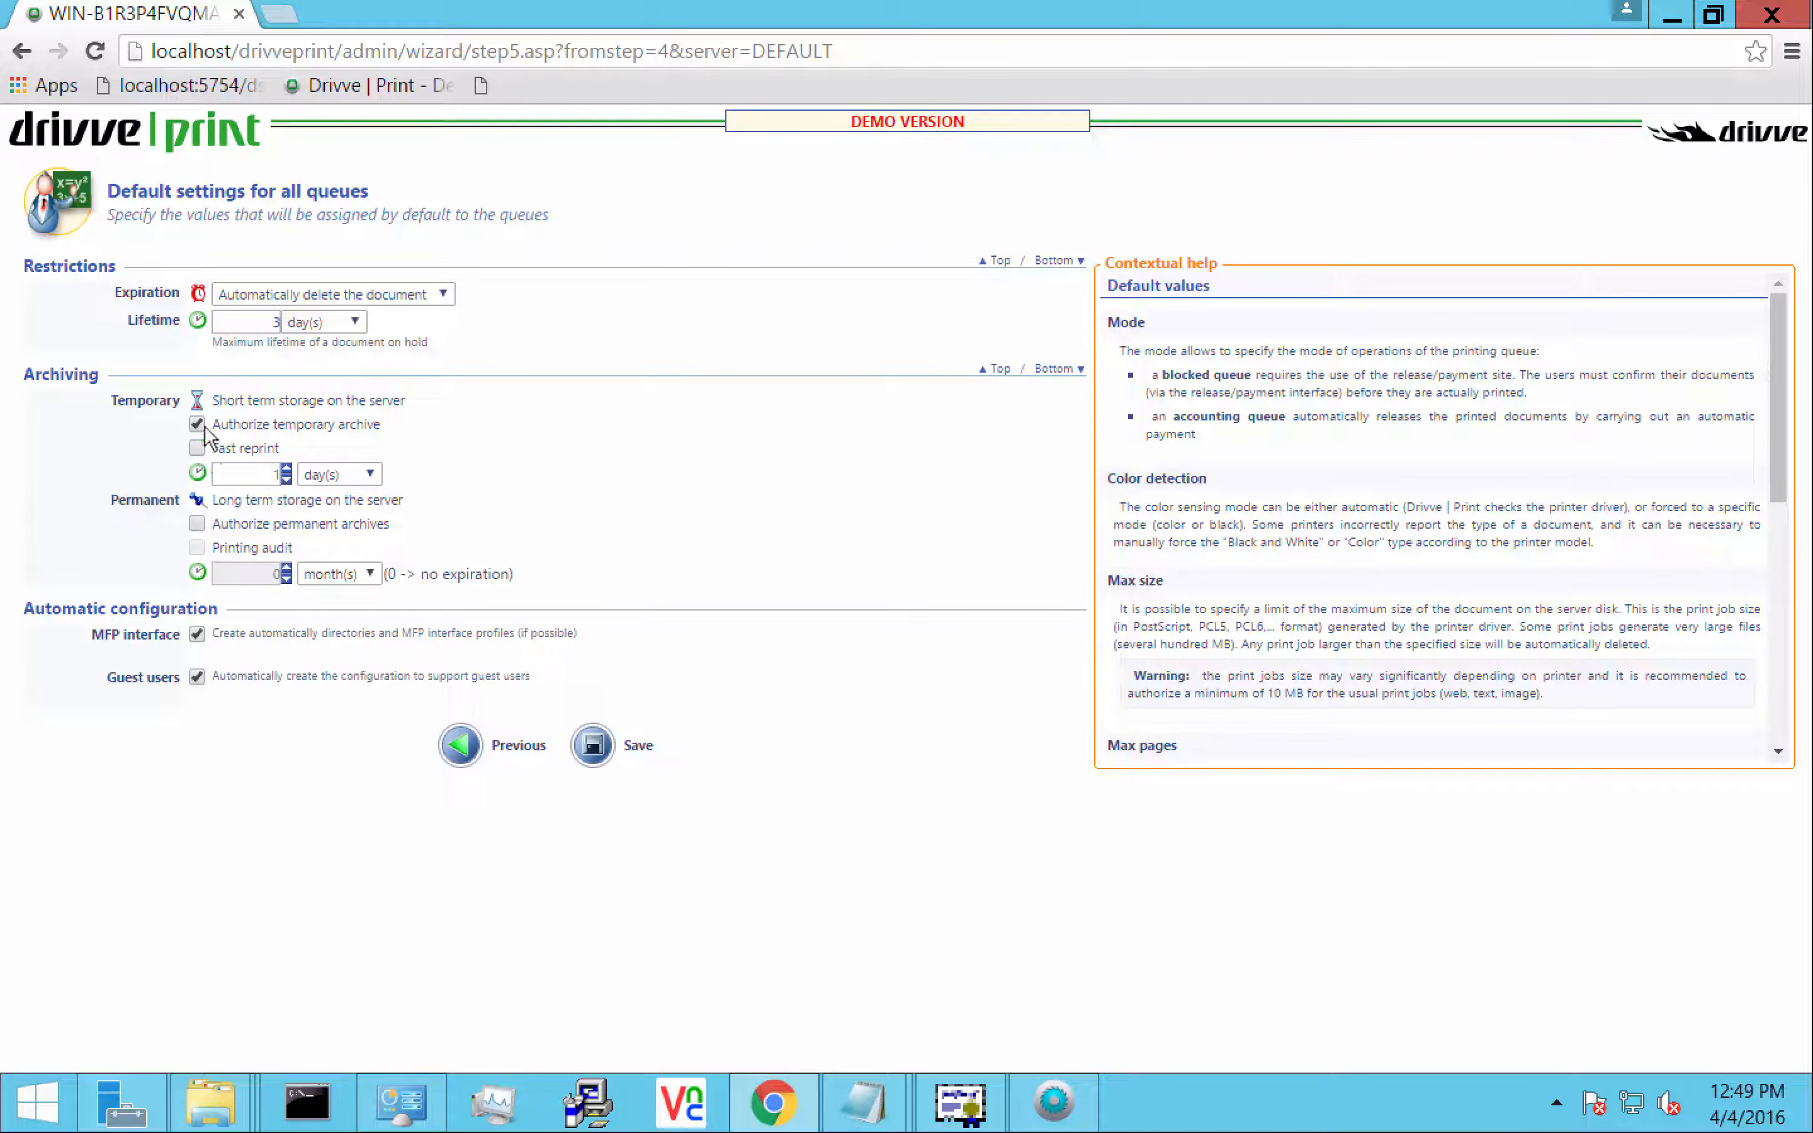
click(197, 449)
click(197, 425)
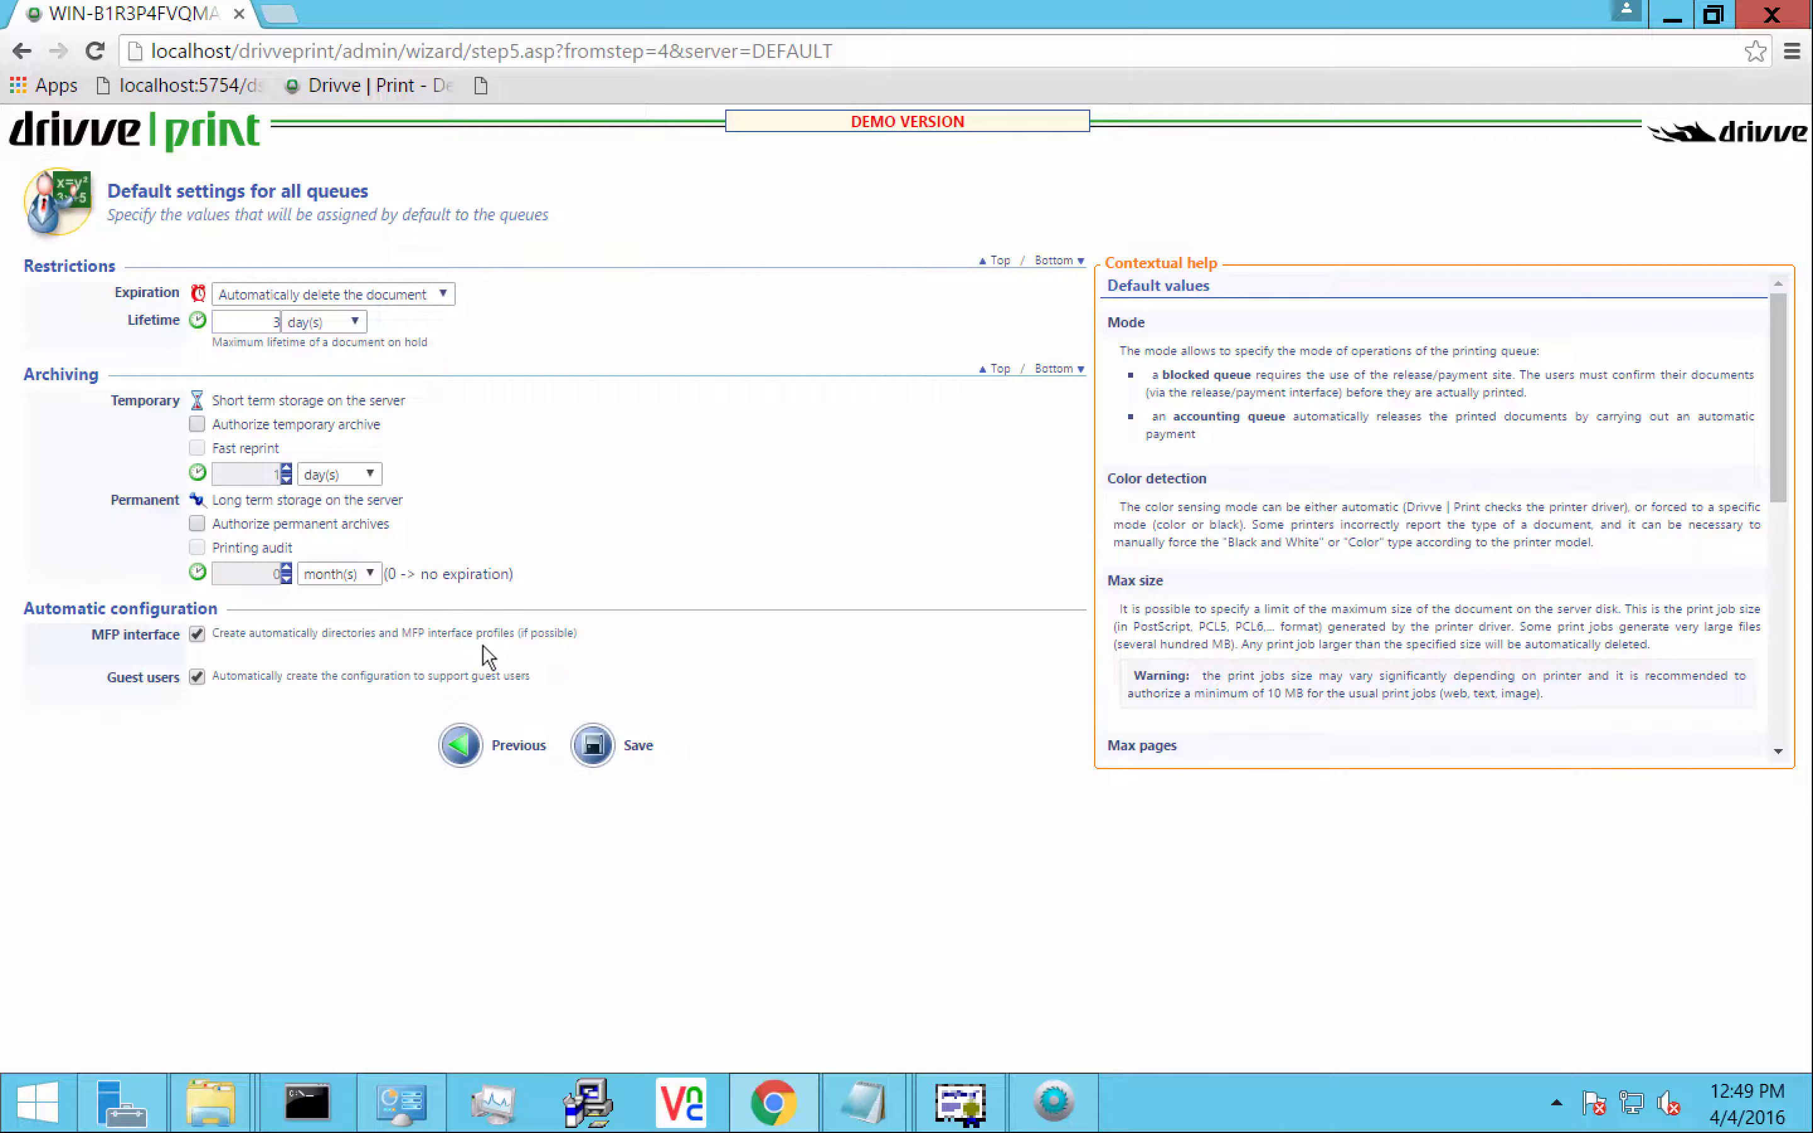
Save the default settings for all queues to complete the initial setup, and switch to the Keynote training presentation
click(595, 747)
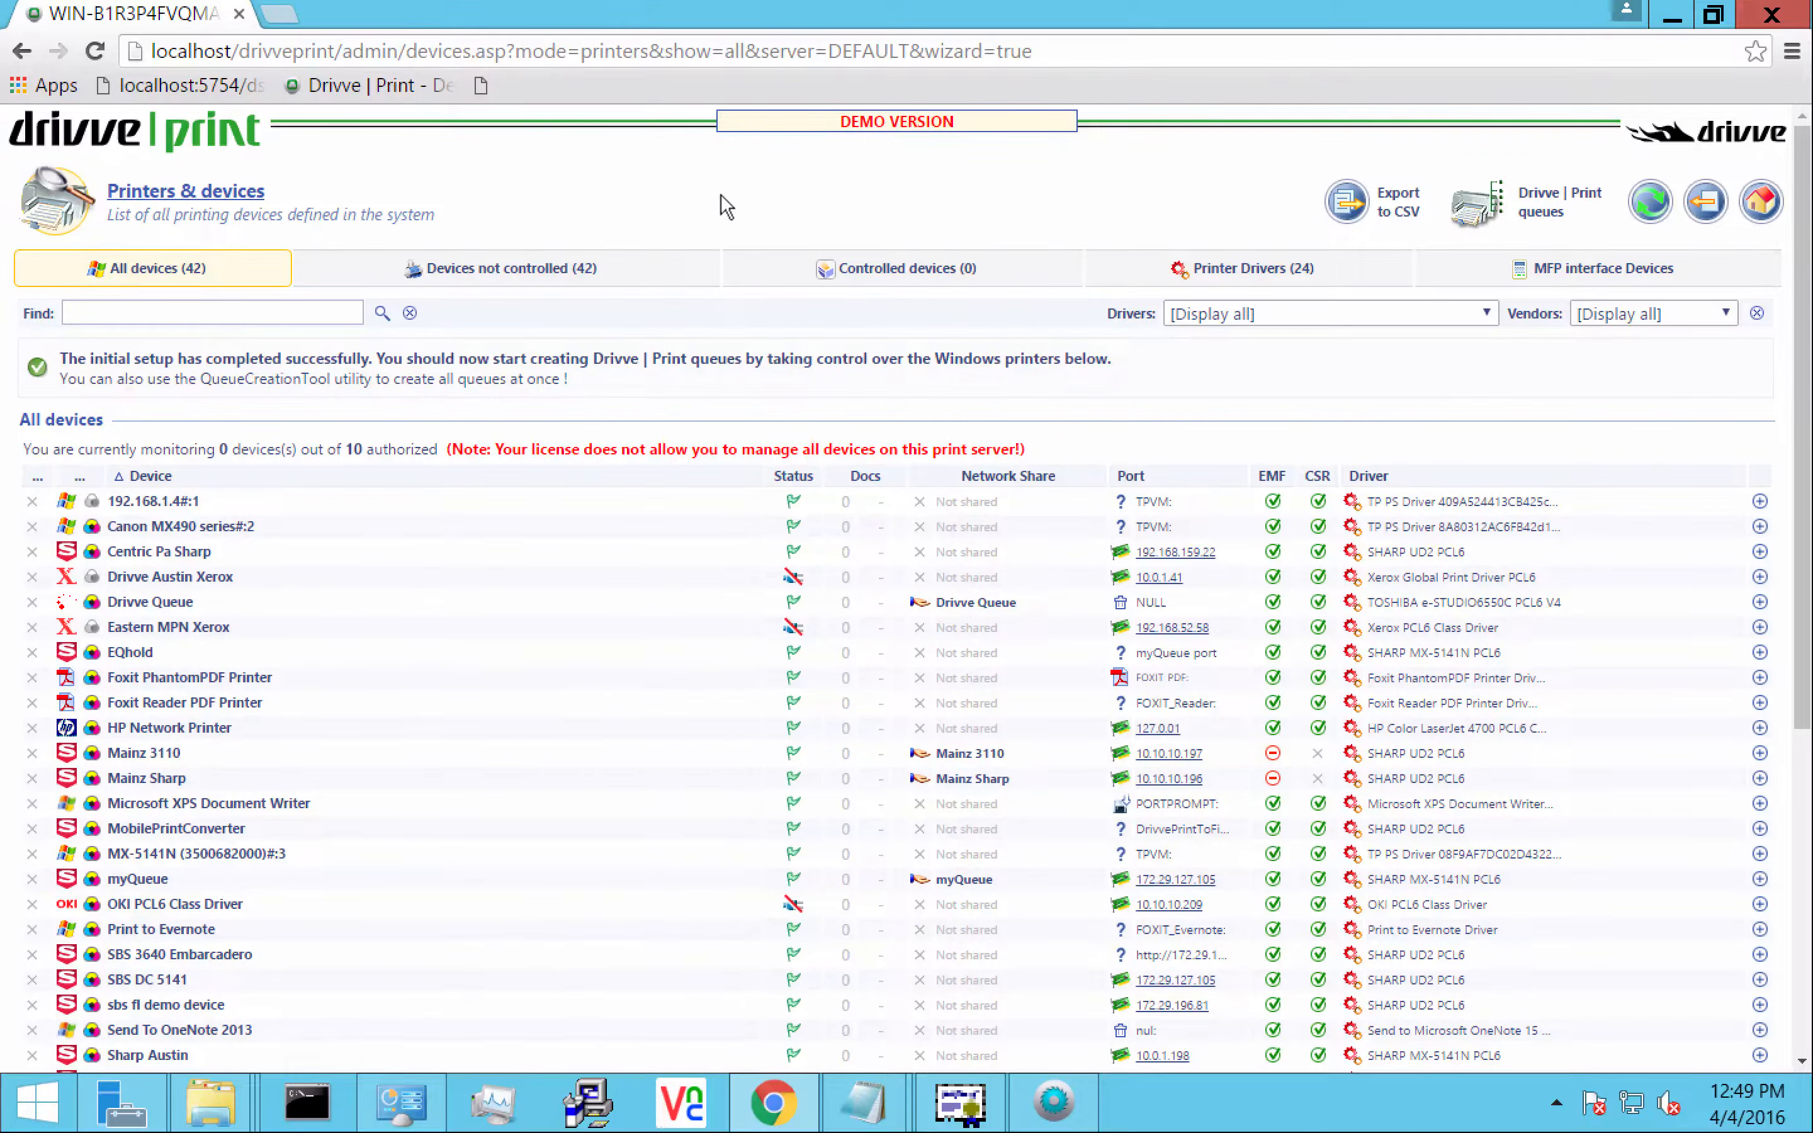
key(ctrl+Left)
key(ctrl+Left)
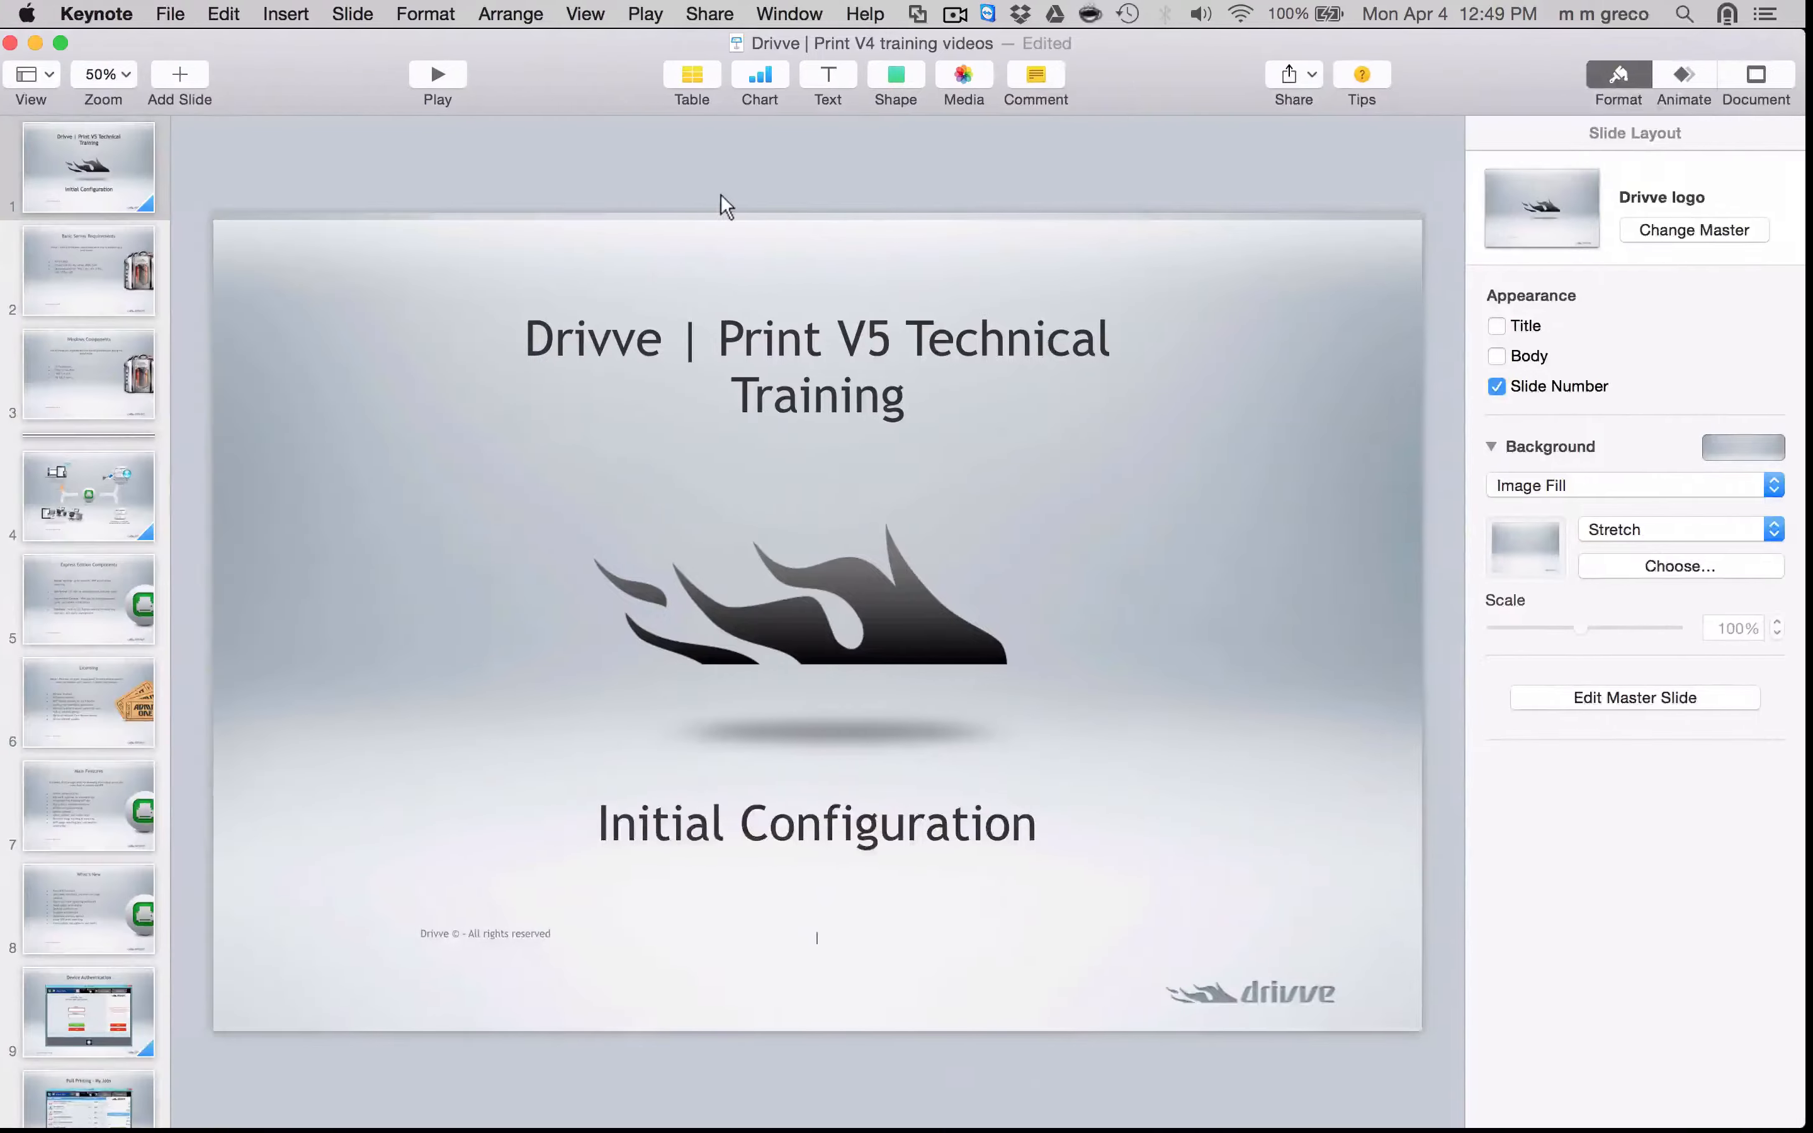